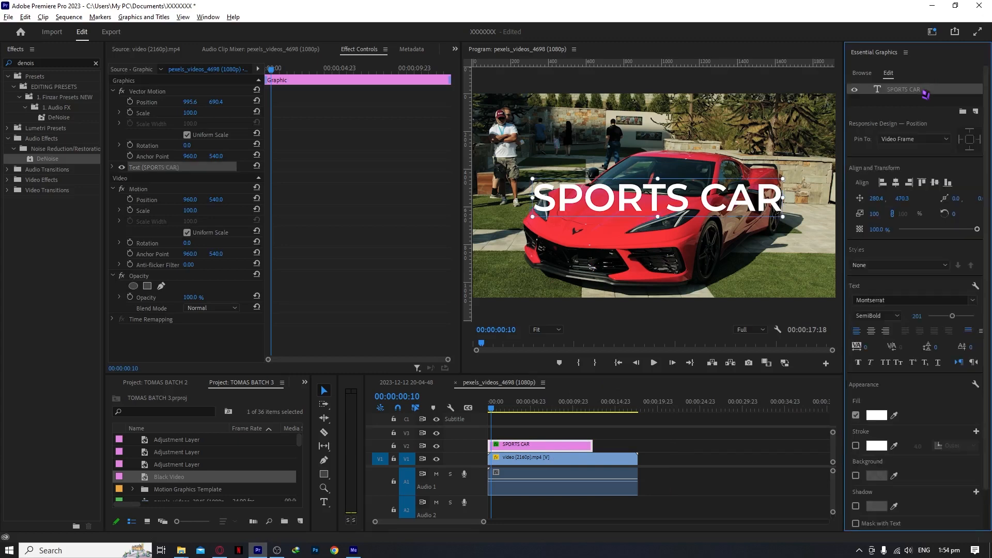
- Center the SPORTS CAR title horizontally and vertically in the frame, then deselect it
click(896, 183)
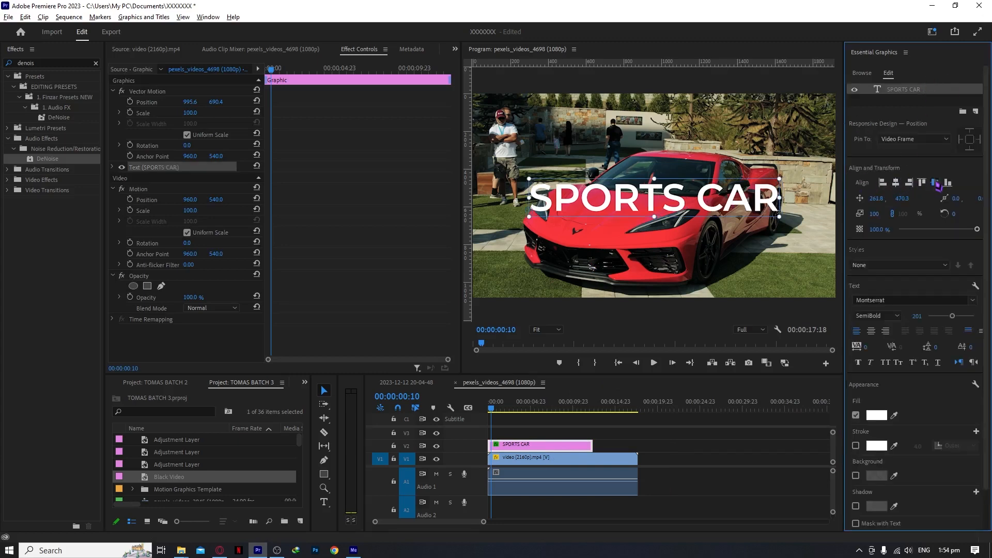
click(935, 182)
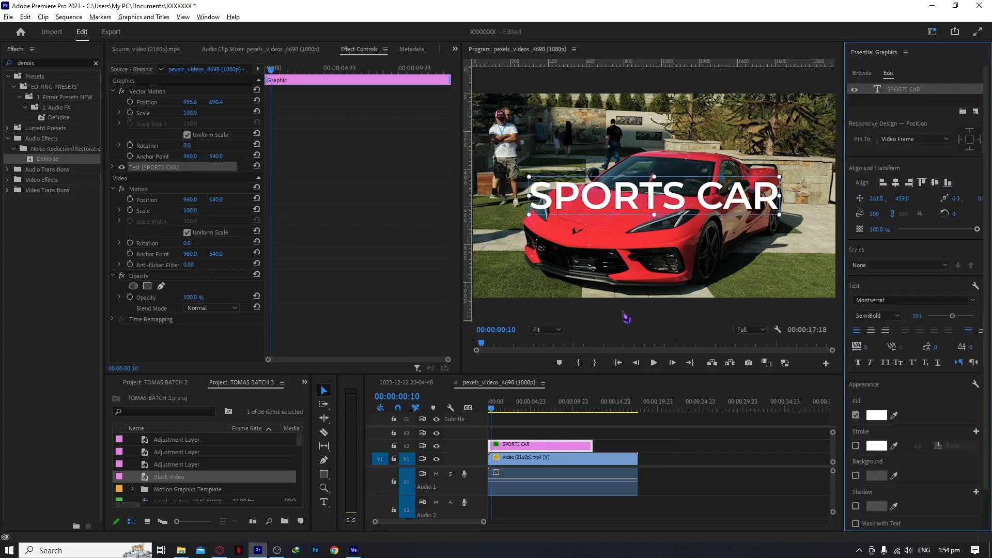
click(665, 439)
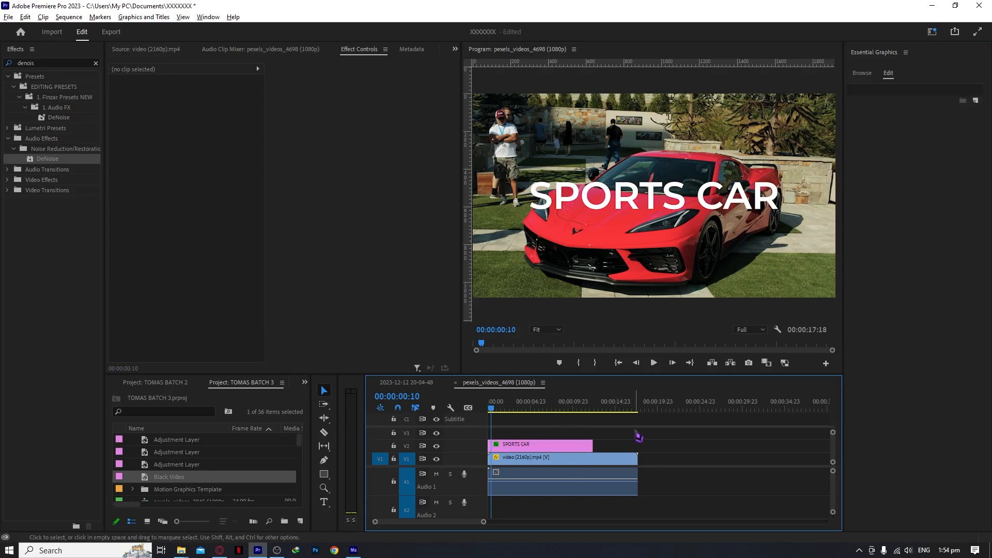
- Create a white (FFFFFF) 1920 × 1080 color matte named Color Matte in the TOMAS BATCH 3 project
click(241, 390)
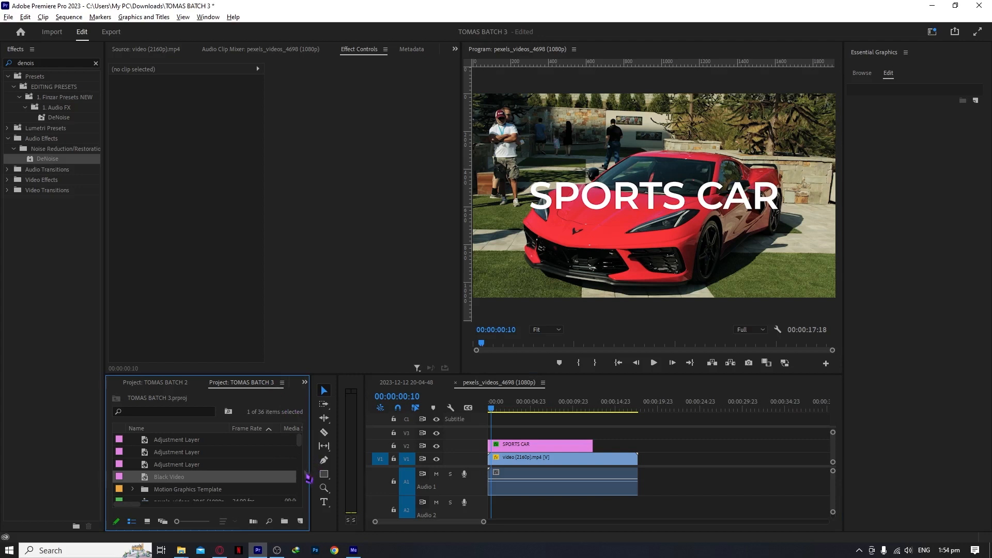
drag(310, 450, 314, 450)
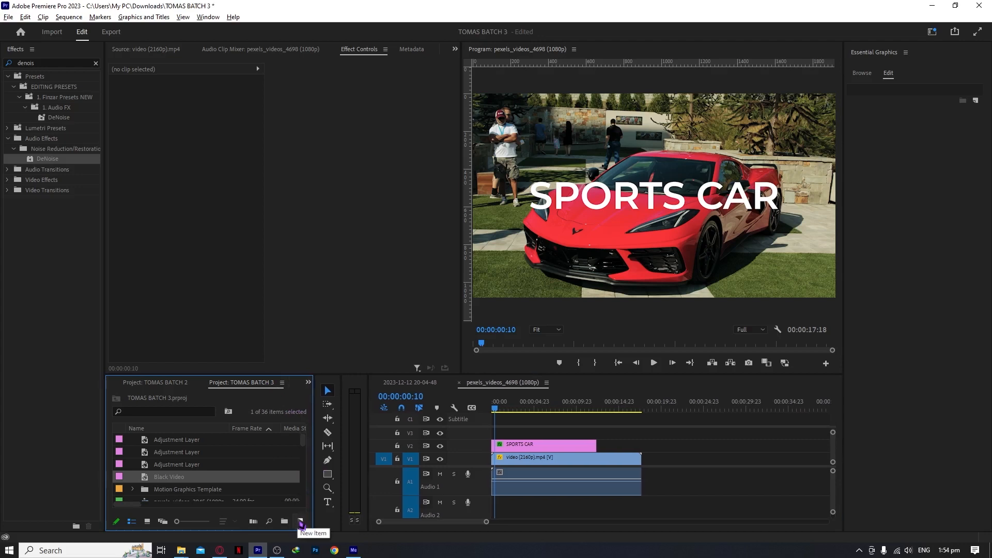
click(301, 522)
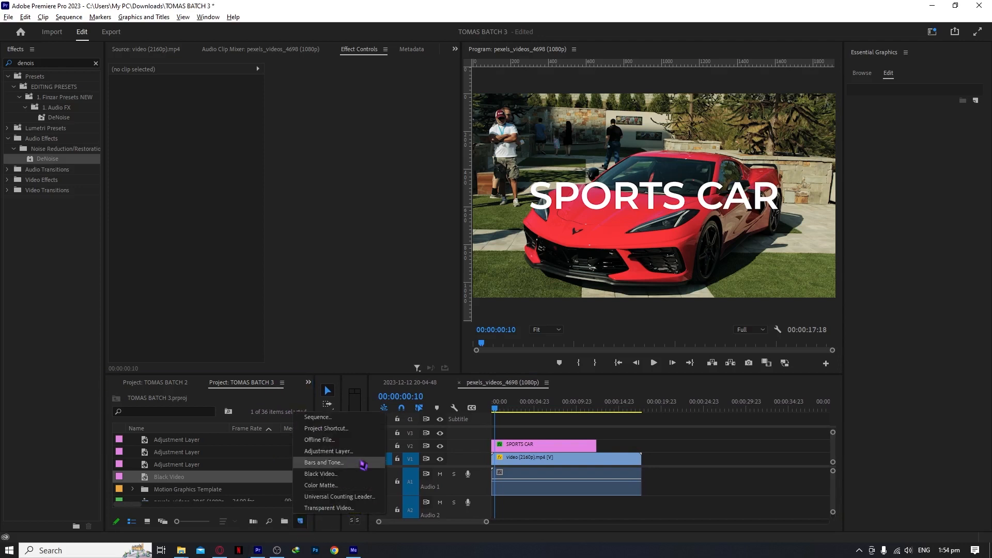
click(327, 485)
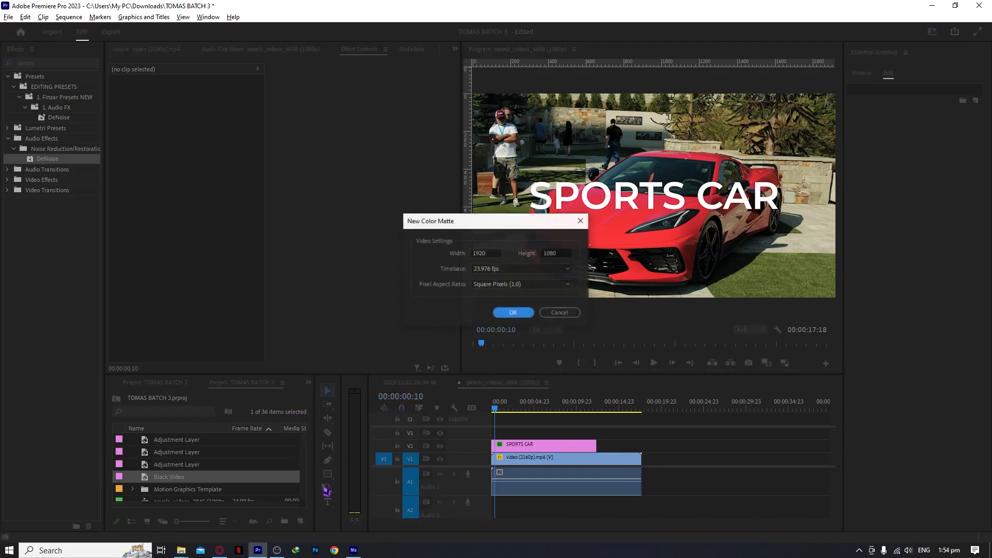
click(513, 314)
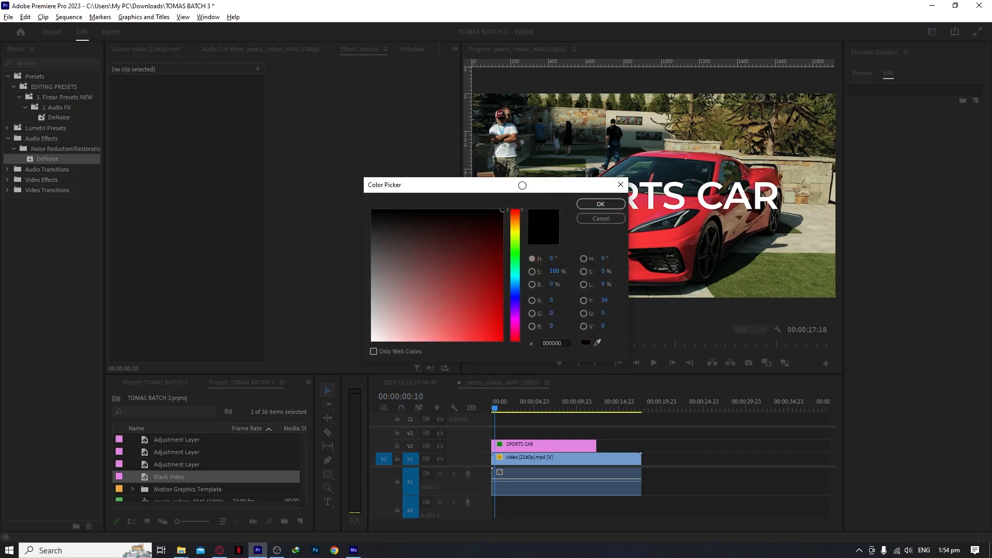
mouse_move(446, 325)
mouse_down()
mouse_move(476, 310)
mouse_move(396, 229)
mouse_move(355, 415)
mouse_up()
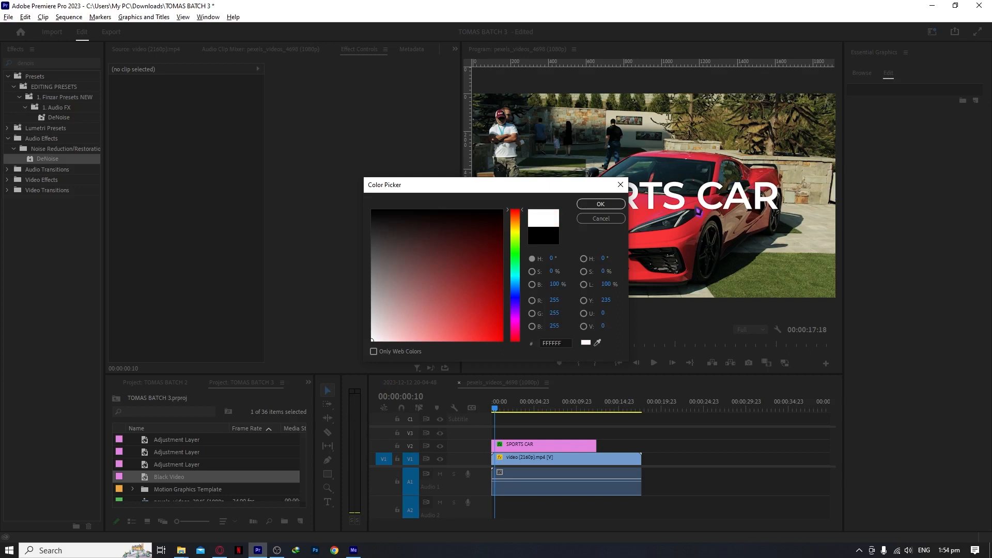
click(589, 204)
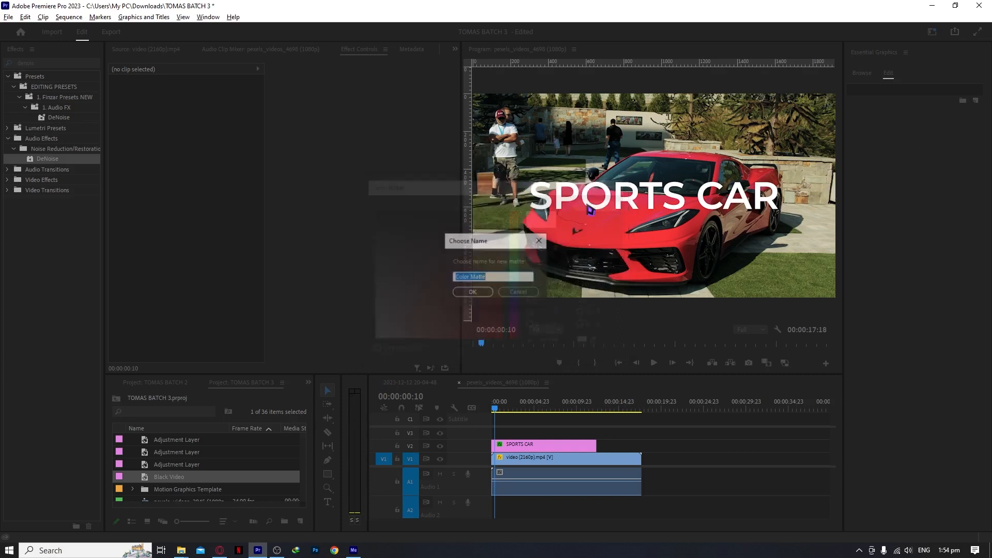
click(472, 292)
- Place the color matte on V3 above the title clip and narrow it non-uniformly to about 15% scale width
drag(176, 497, 596, 433)
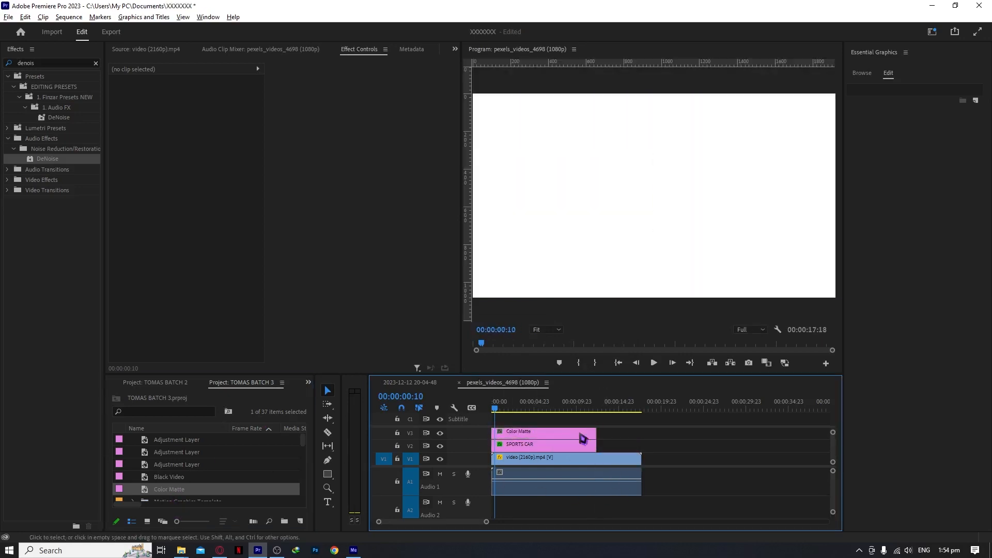
click(559, 438)
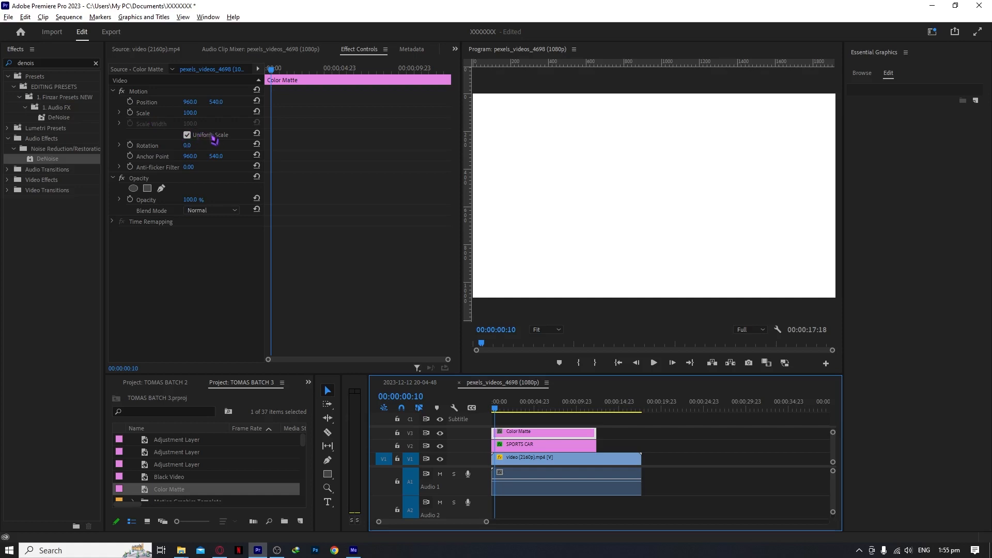
click(191, 139)
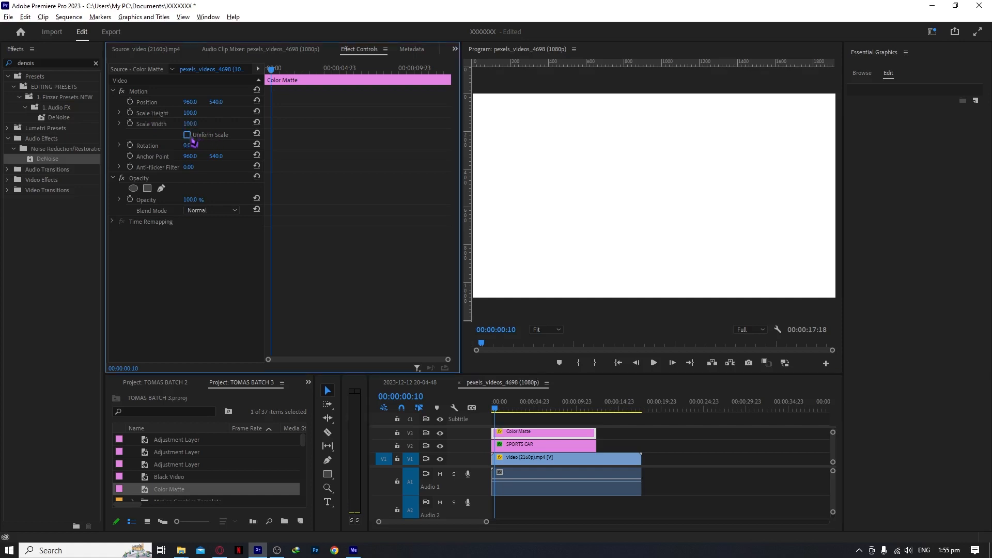
click(176, 95)
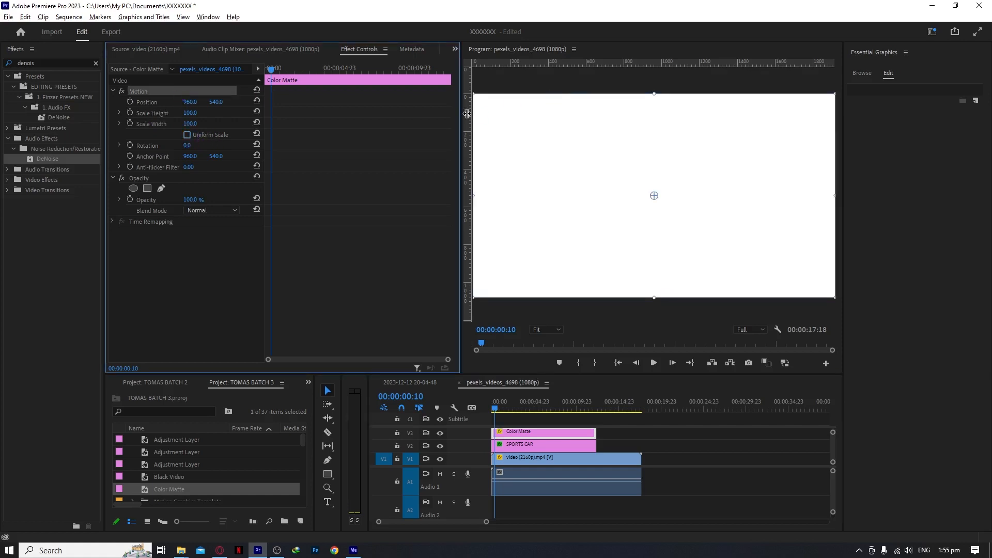
drag(474, 195, 628, 194)
click(655, 92)
drag(654, 92, 654, 102)
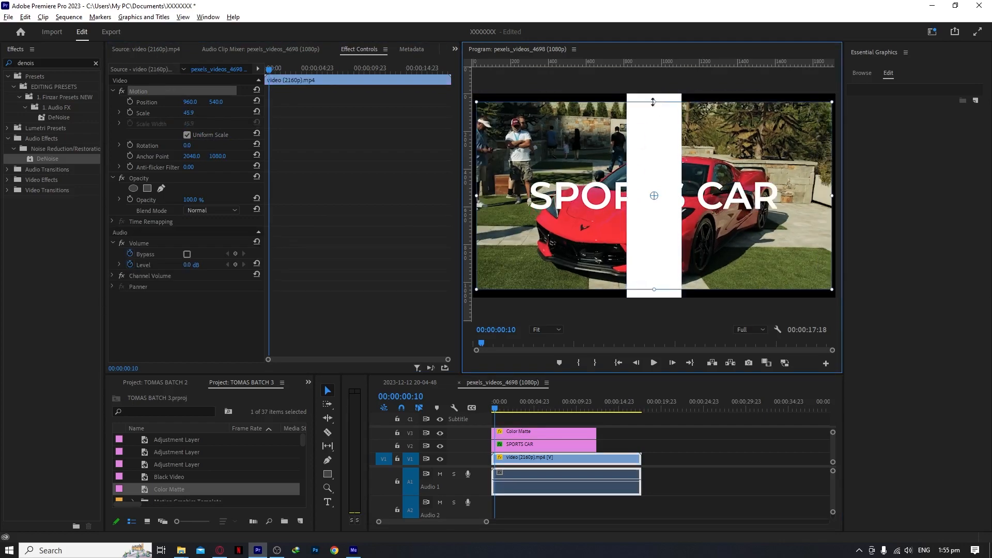
key(ctrl+z)
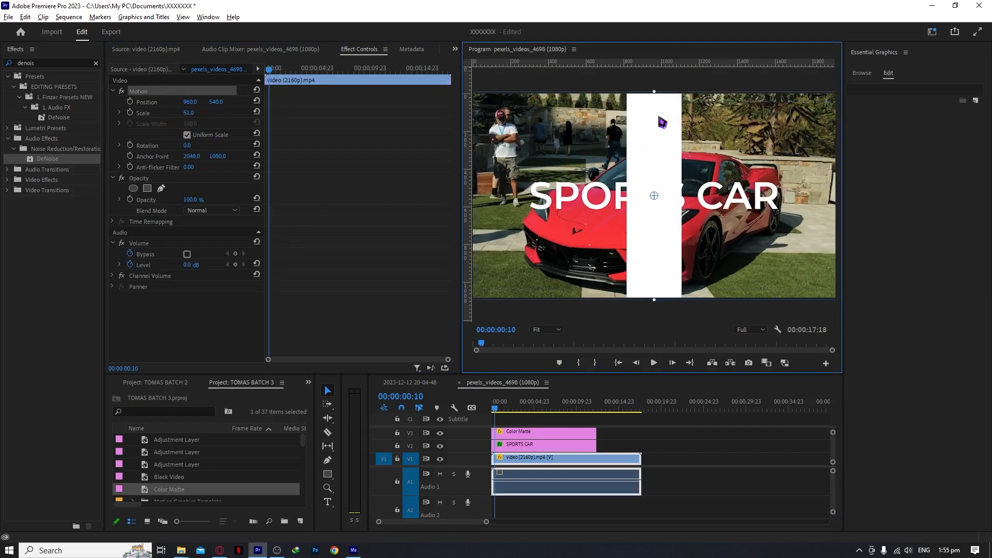
- Shrink the color matte to a thin bar about 17% high and 2.3% wide, positioned at about 276, 533 beside the title's first letter
click(559, 432)
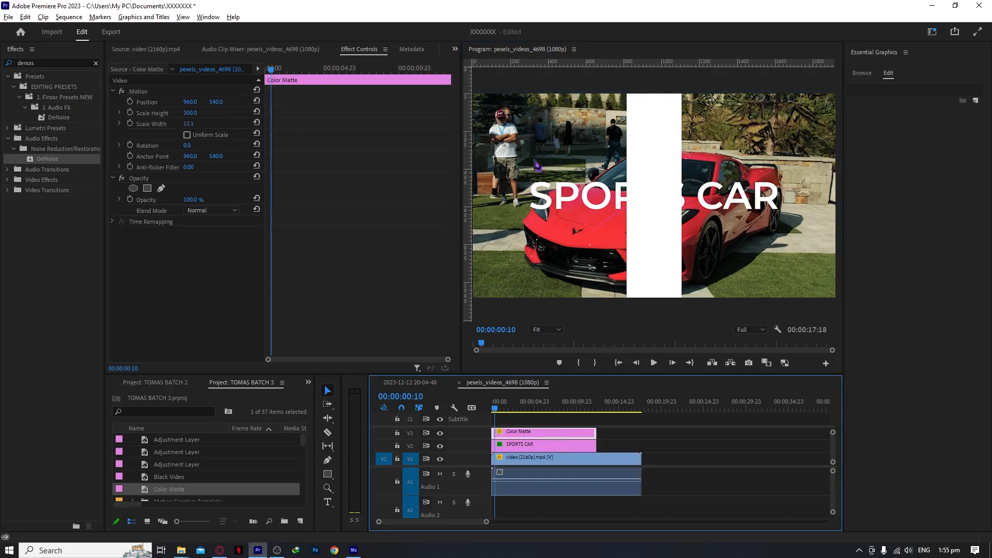
click(199, 92)
click(657, 103)
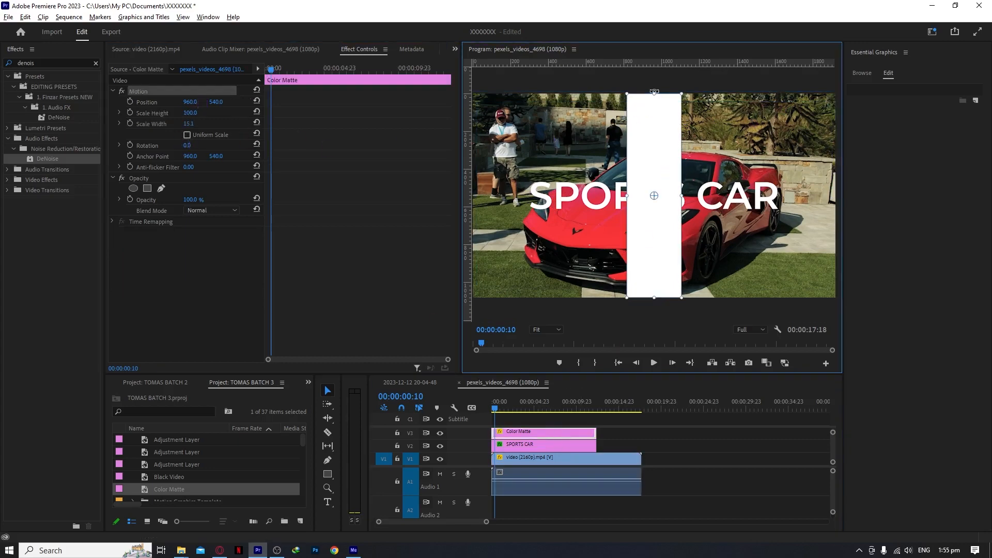
drag(656, 94, 528, 192)
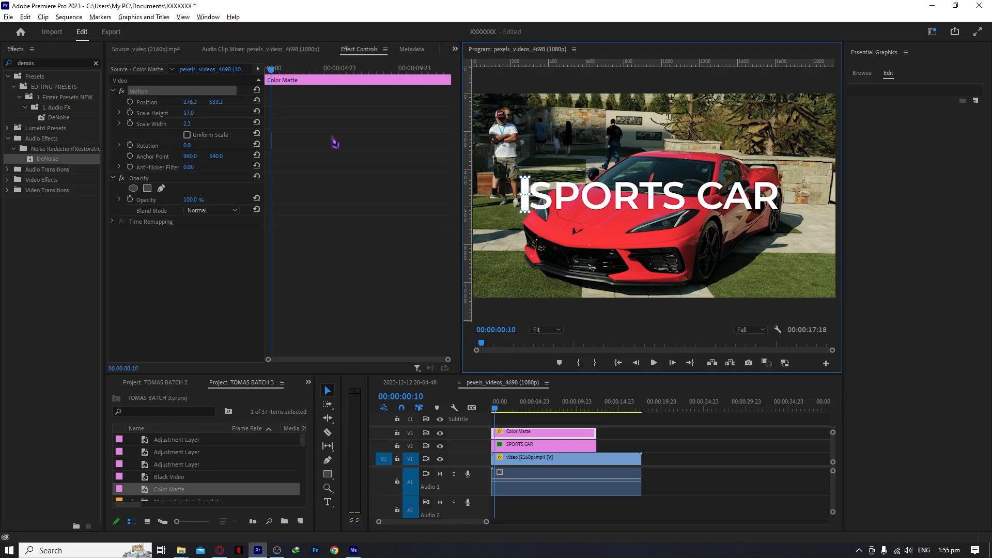
- Fine-tune the white bar's scale width and play the opening of the sequence to preview it
mouse_move(188, 124)
mouse_down()
mouse_move(222, 124)
mouse_move(187, 124)
mouse_up()
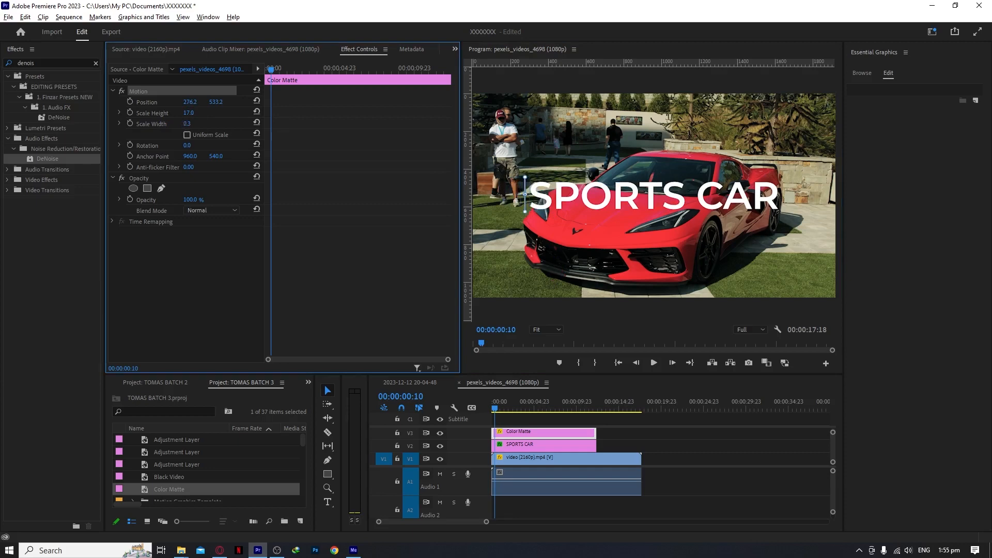
click(187, 124)
key(Return)
click(687, 453)
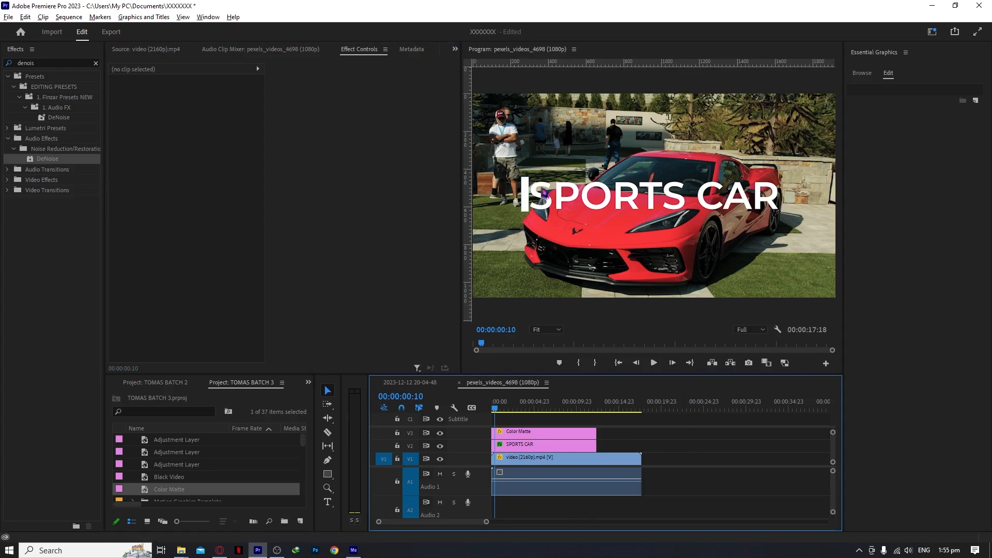
key(space)
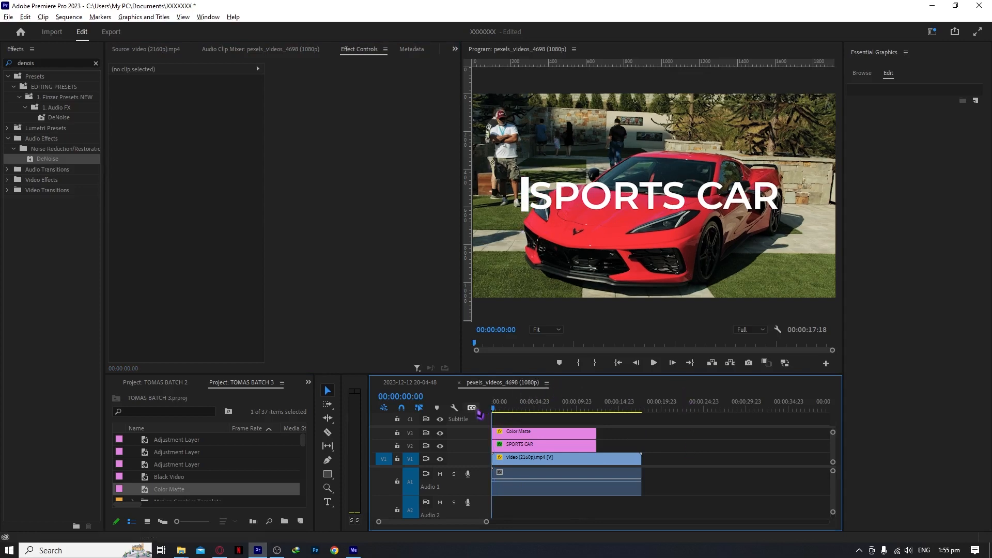
key(space)
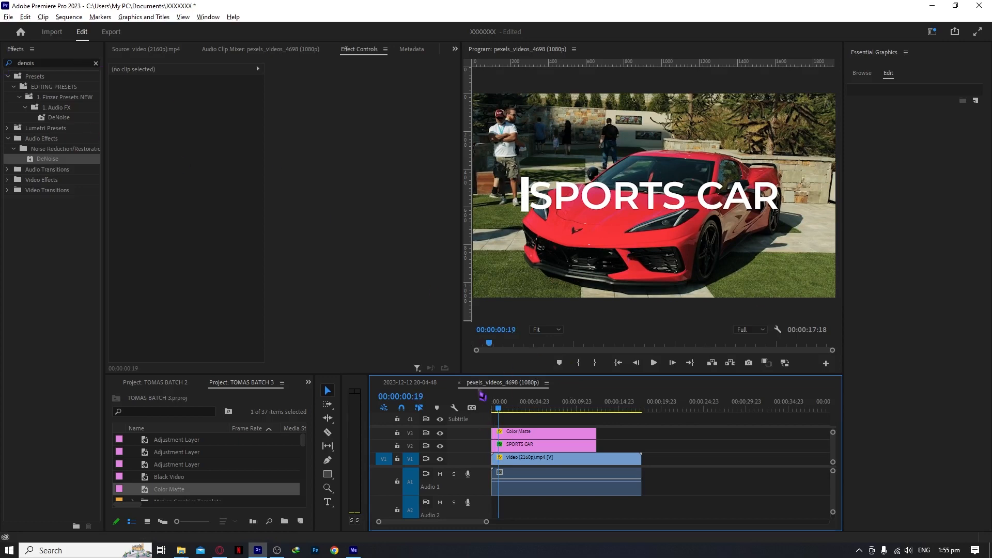
- Search the effects for LINEAR and apply Linear Wipe to the SPORTS CAR title clip on V2
click(84, 62)
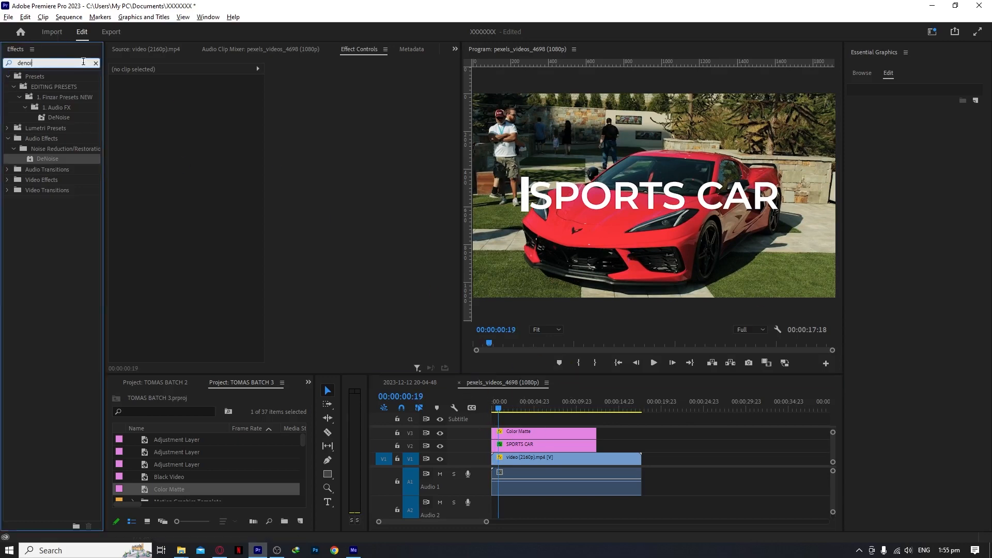
key(BackSpace)
key(BackSpace)
key(BackSpace)
key(BackSpace)
key(BackSpace)
text(LINEAR)
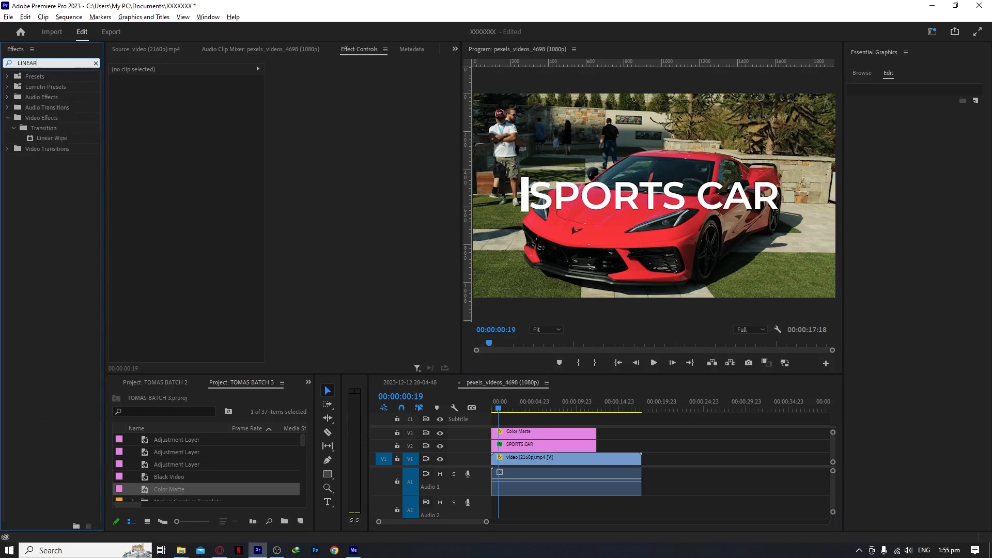
drag(51, 138, 549, 447)
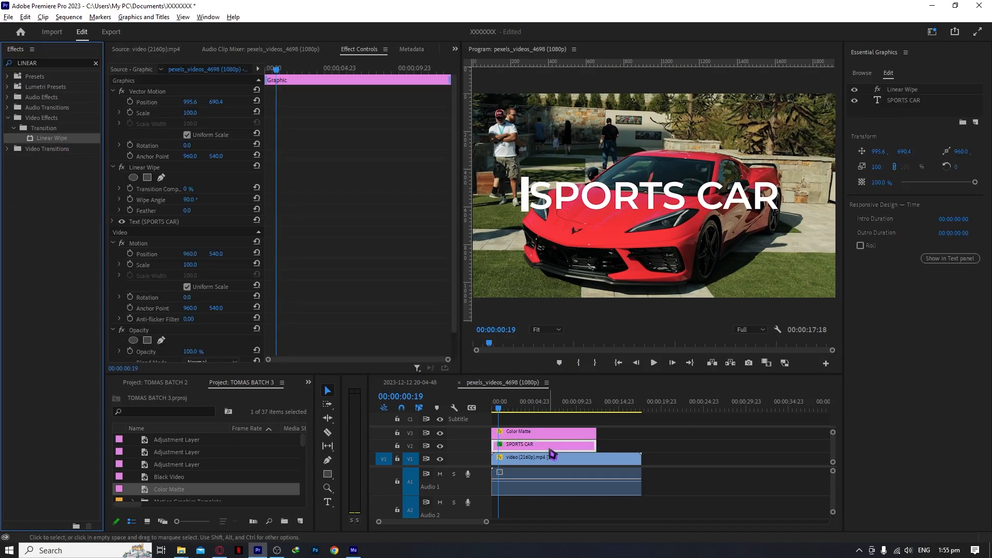
- Set the title's Linear Wipe angle to 270°
drag(497, 408, 453, 407)
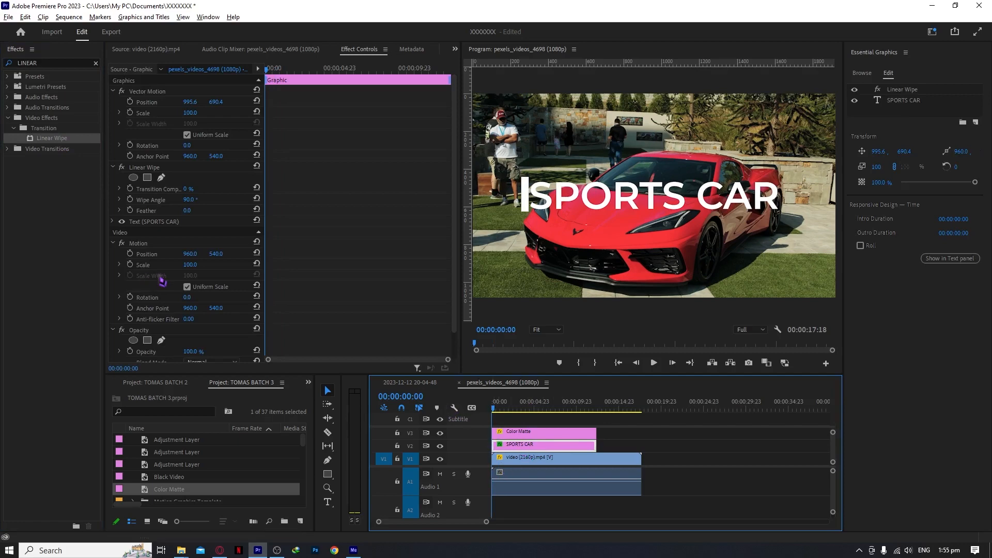
scroll(163, 281, down, 2)
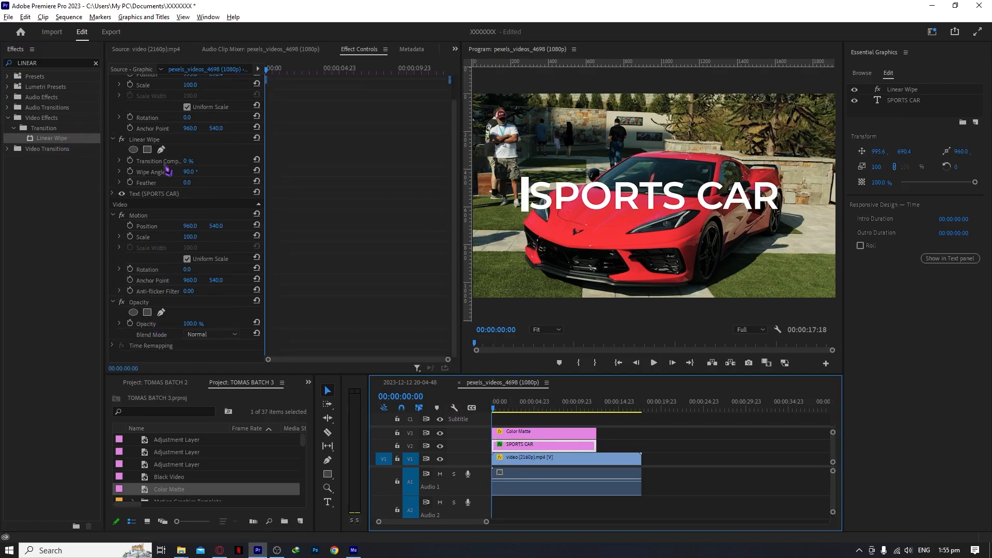
click(173, 141)
key(space)
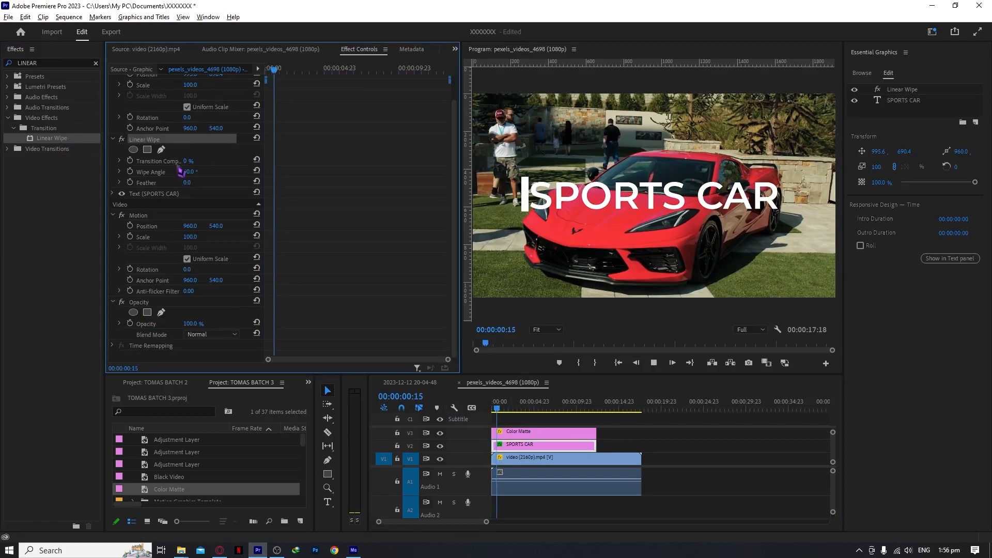
key(space)
drag(189, 172, 162, 161)
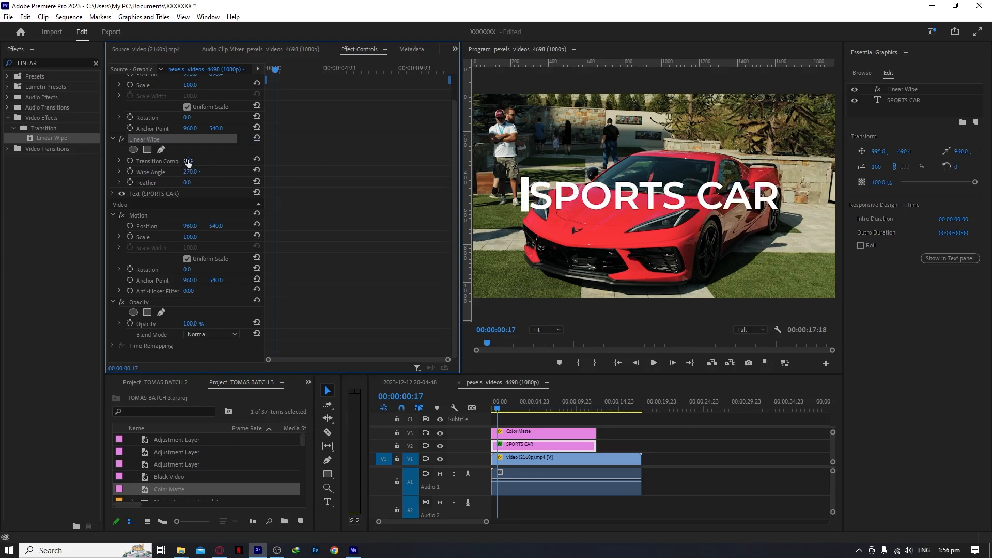
- Add a Transition Completion keyframe to the title's Linear Wipe at 00:00:00:00 and raise it to about 90% to hide the text
click(491, 408)
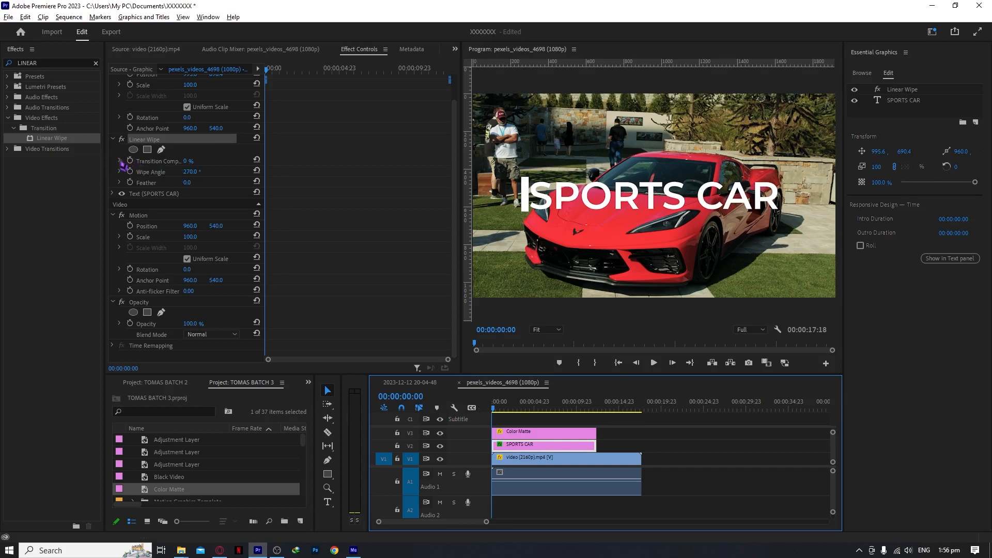
click(131, 161)
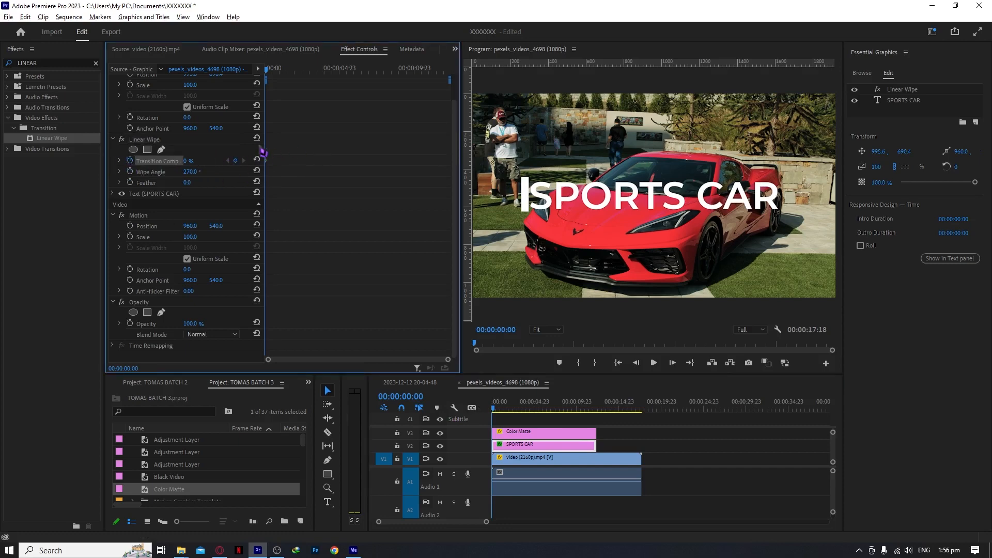
click(282, 71)
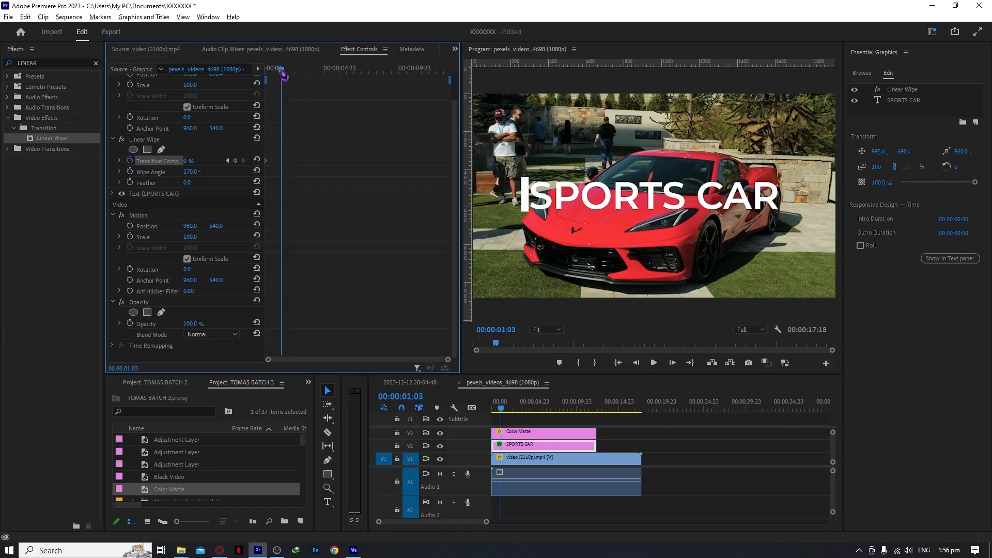
drag(282, 72, 252, 79)
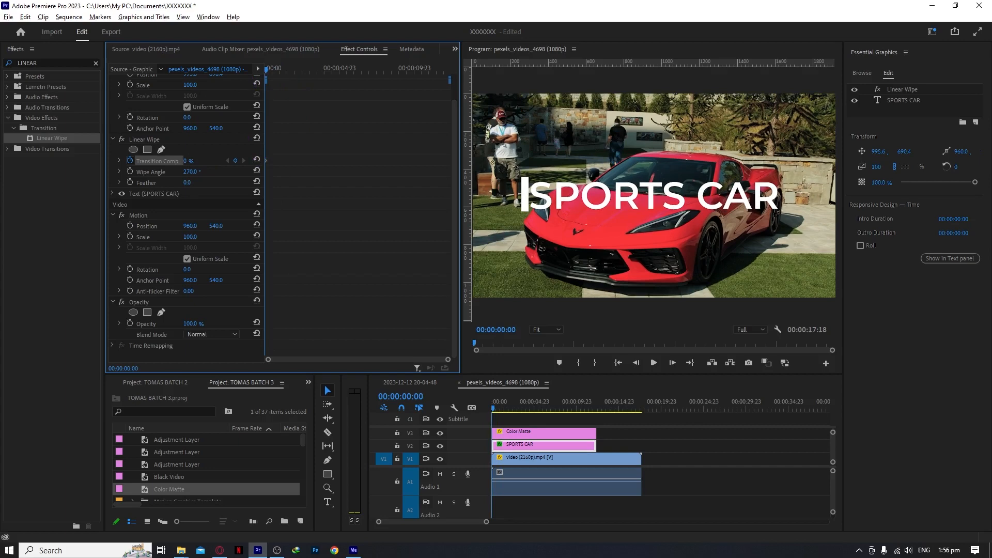
drag(186, 161, 232, 161)
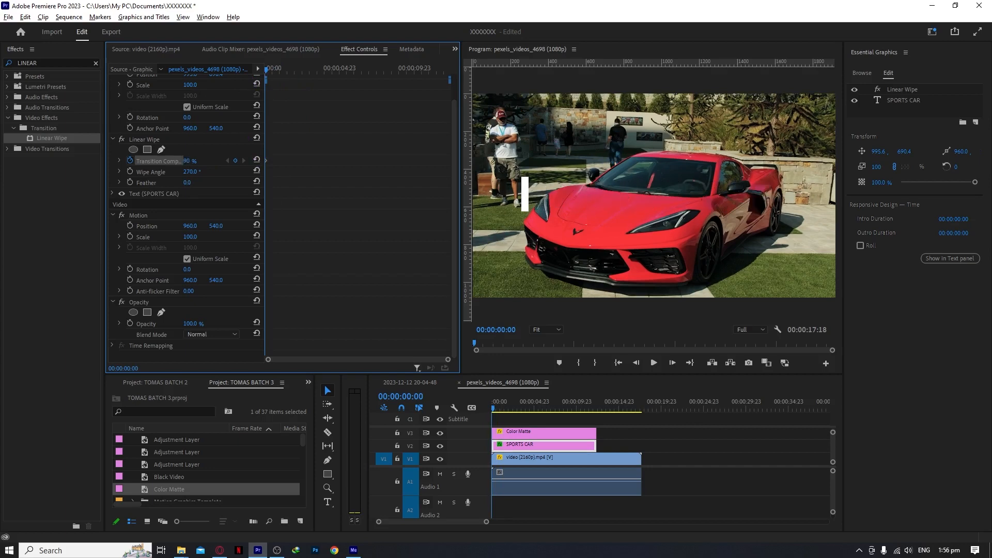
- Add a 0% Transition Completion keyframe at 00:00:01:13 to the title's Linear Wipe and preview the reveal
drag(277, 74, 294, 83)
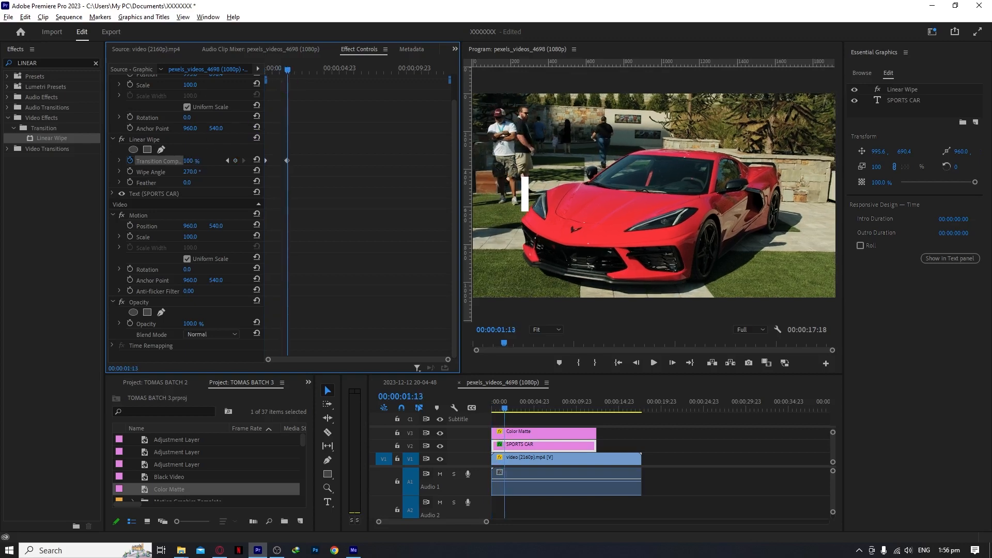
drag(188, 161, 137, 161)
drag(504, 407, 461, 406)
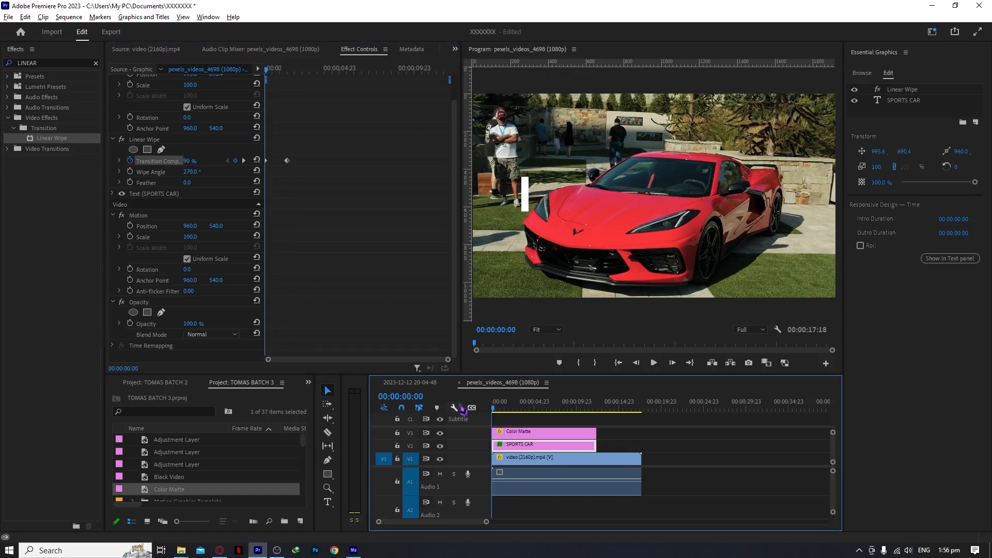
key(space)
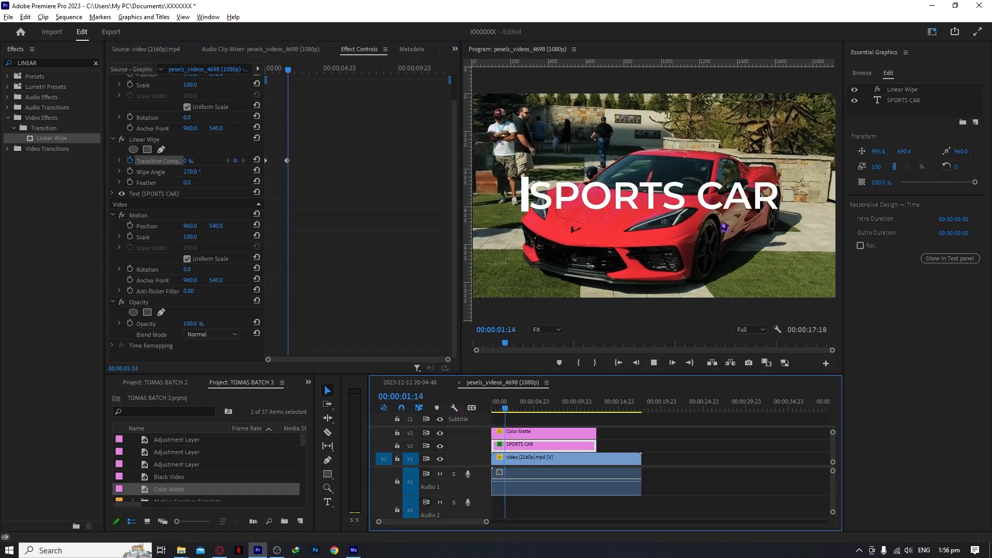
drag(514, 407, 491, 408)
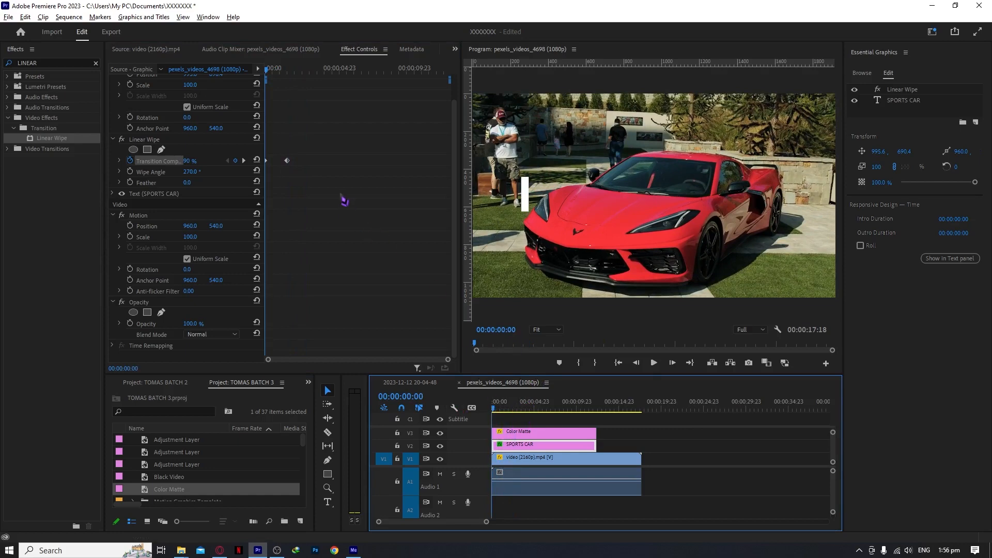
- Speed up the title reveal by moving the 0% Transition Completion keyframe earlier, to just before 00:00:00:21
click(340, 195)
key(equal)
click(311, 161)
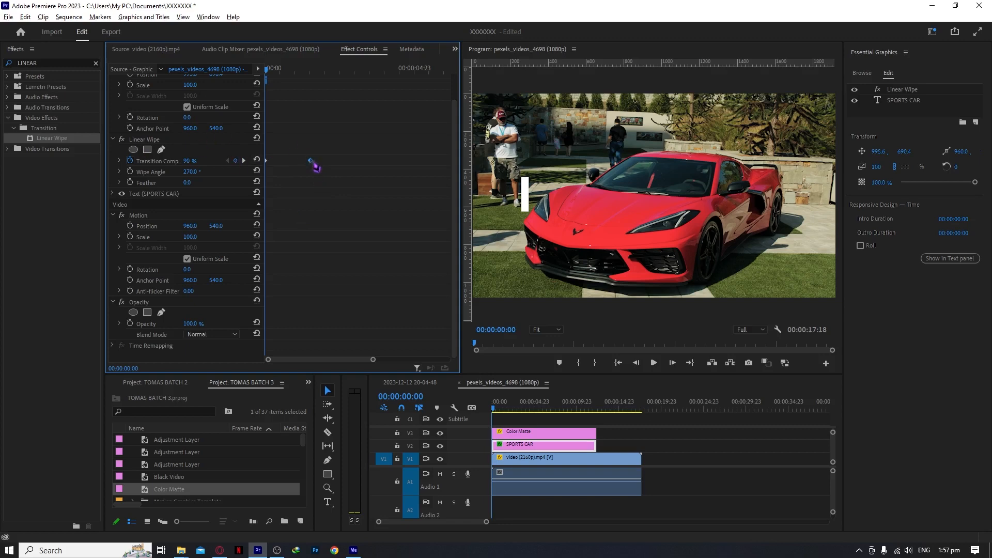
drag(310, 161, 292, 161)
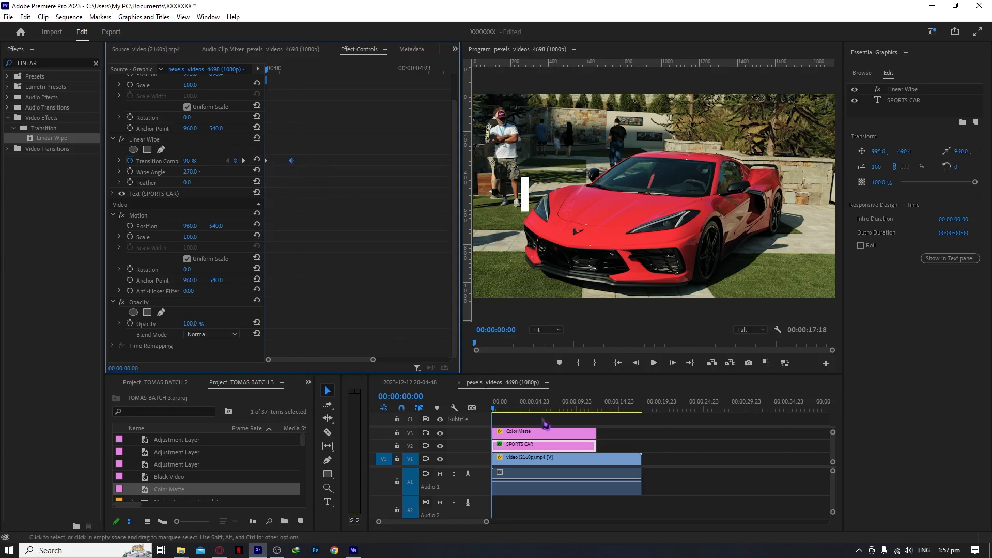
key(space)
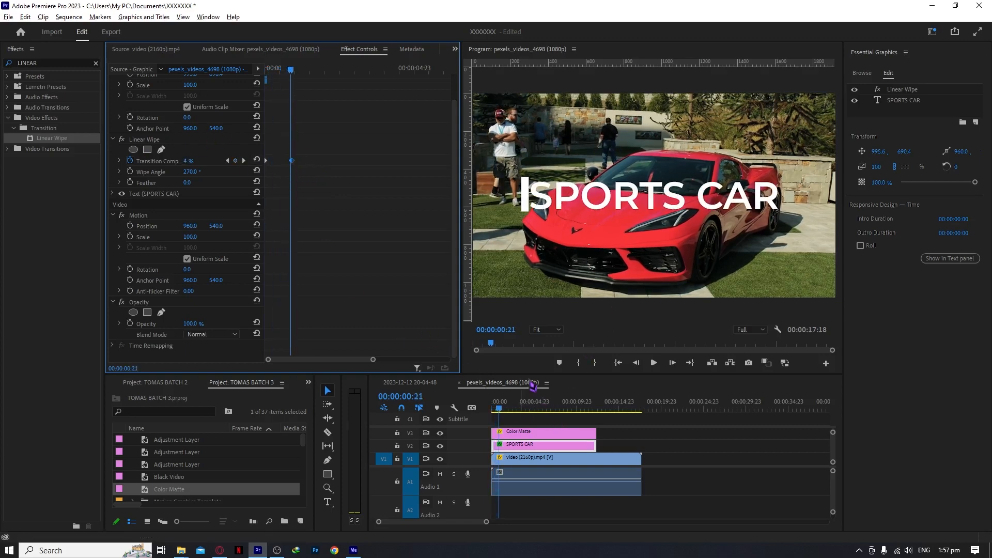
drag(296, 165, 287, 165)
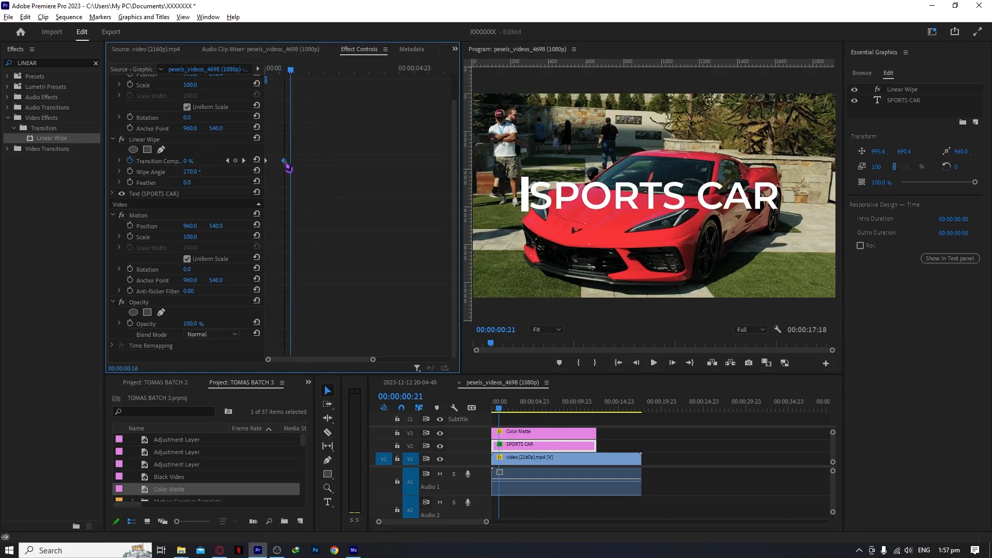
- Play the opening of the sequence repeatedly to check the timing of the title's wipe, ending at 00:00:00:00
click(494, 402)
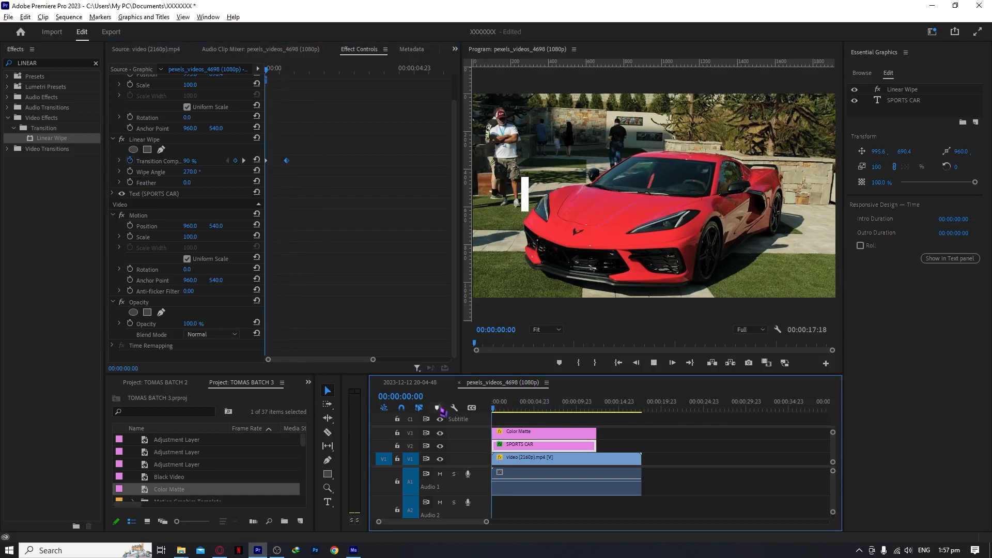
key(space)
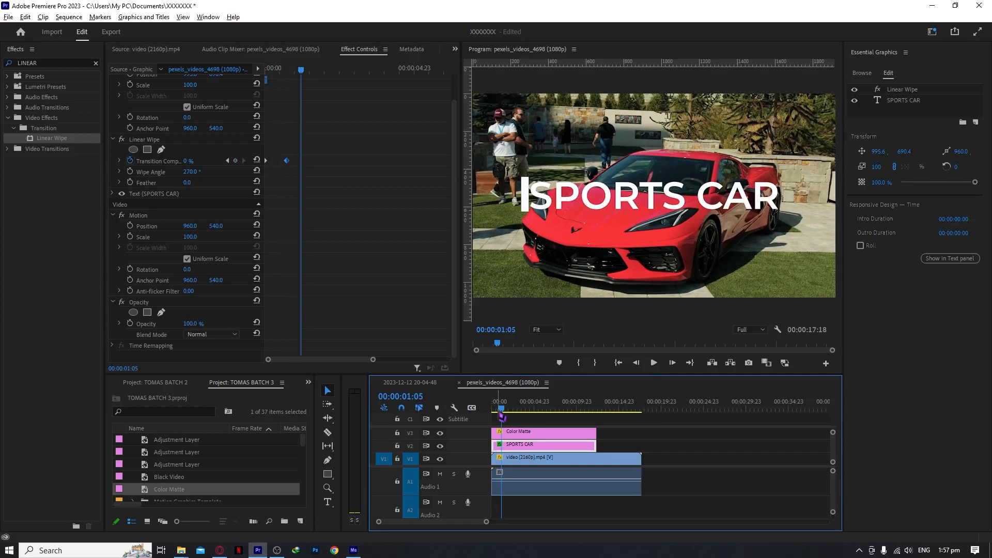
drag(499, 411, 489, 412)
key(space)
key(space)
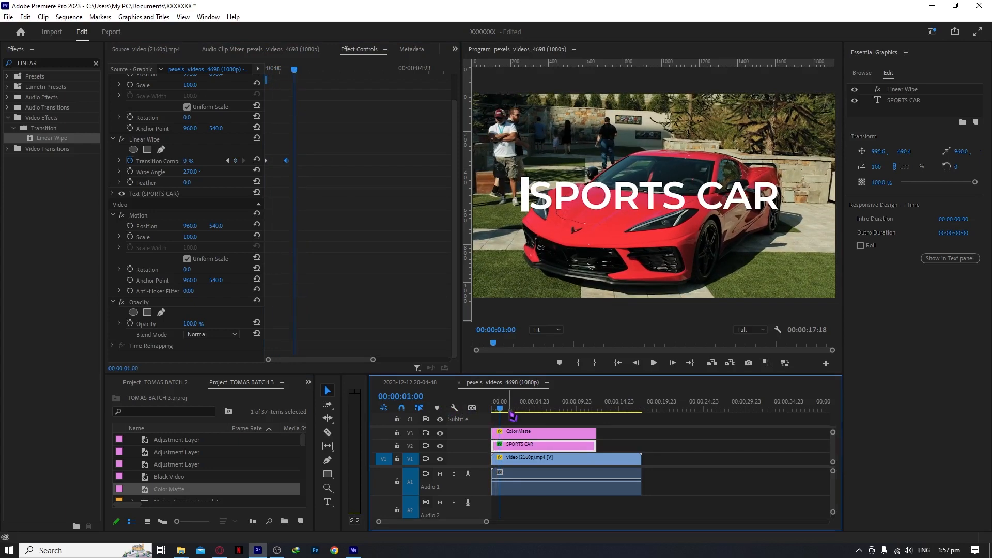
key(Home)
key(space)
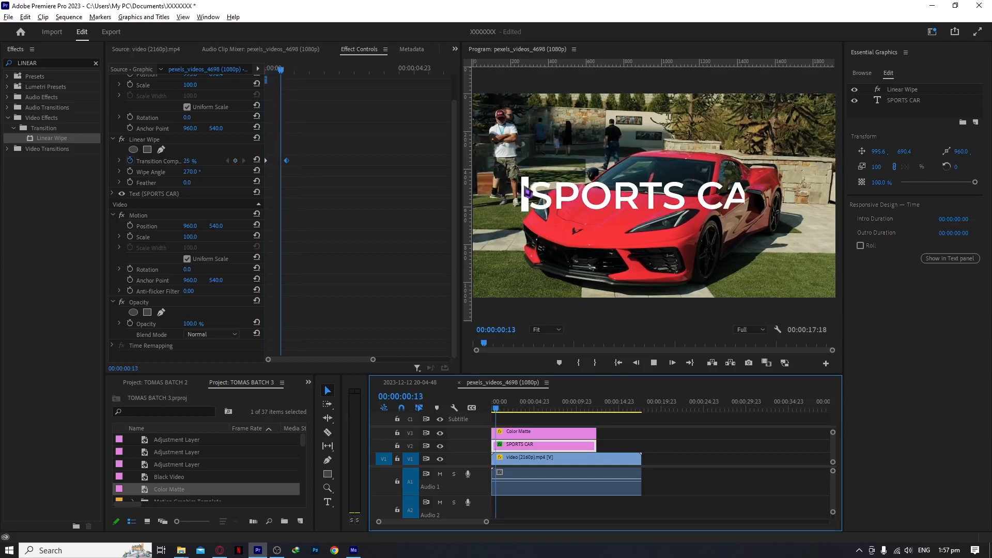
key(Home)
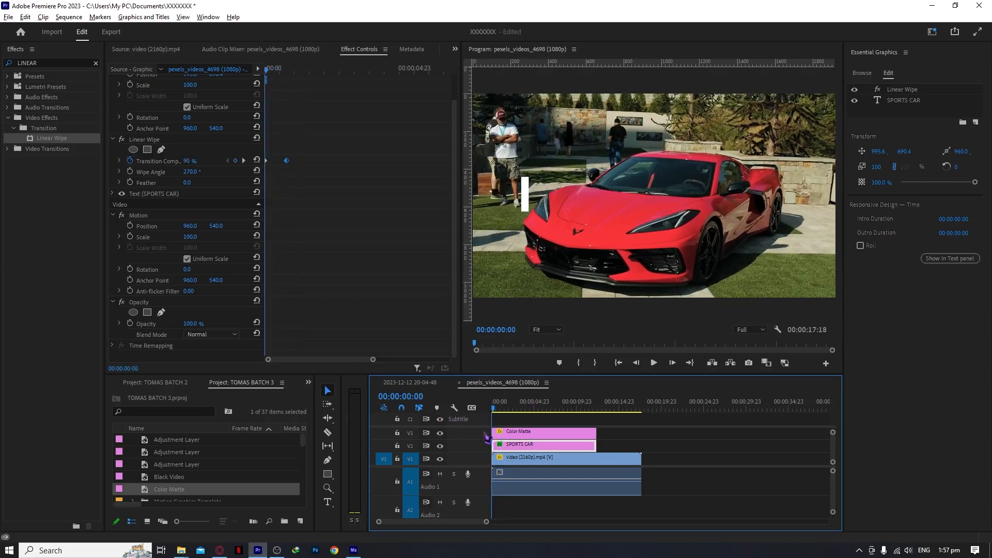
- Select the Color Matte clip on V3 and start keyframing its Position at 00:00:00:00, checking the first frames of the wipe
click(503, 435)
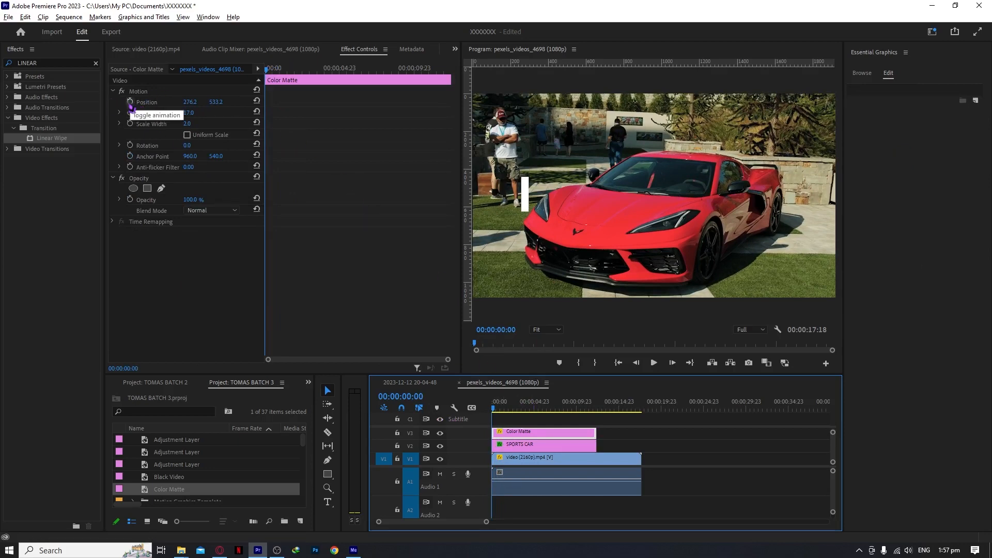
click(130, 104)
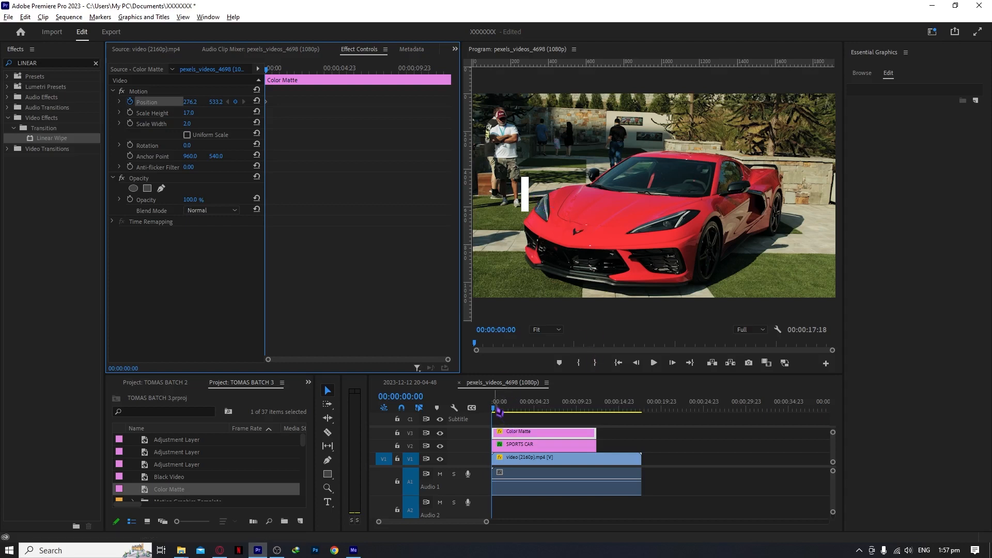
drag(496, 408, 497, 410)
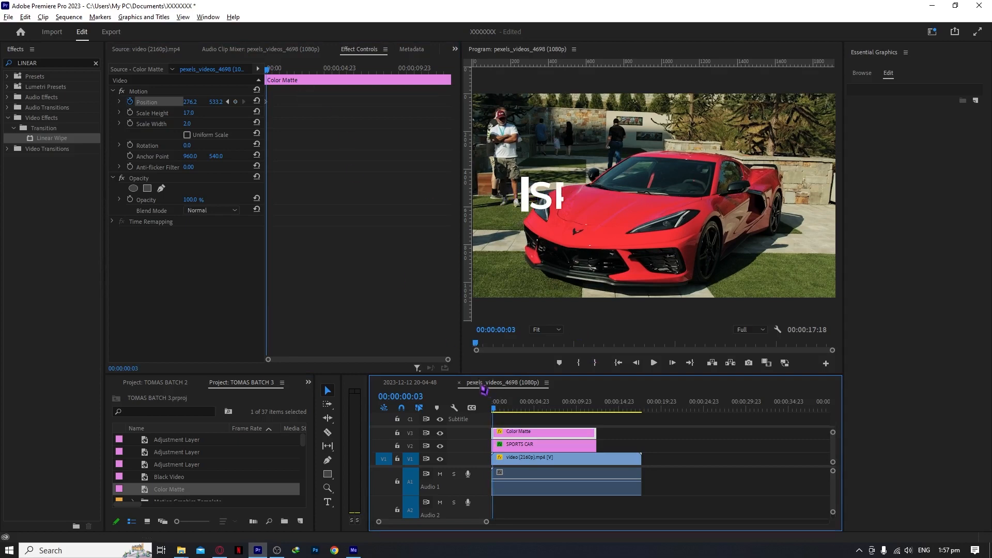
drag(499, 403, 482, 412)
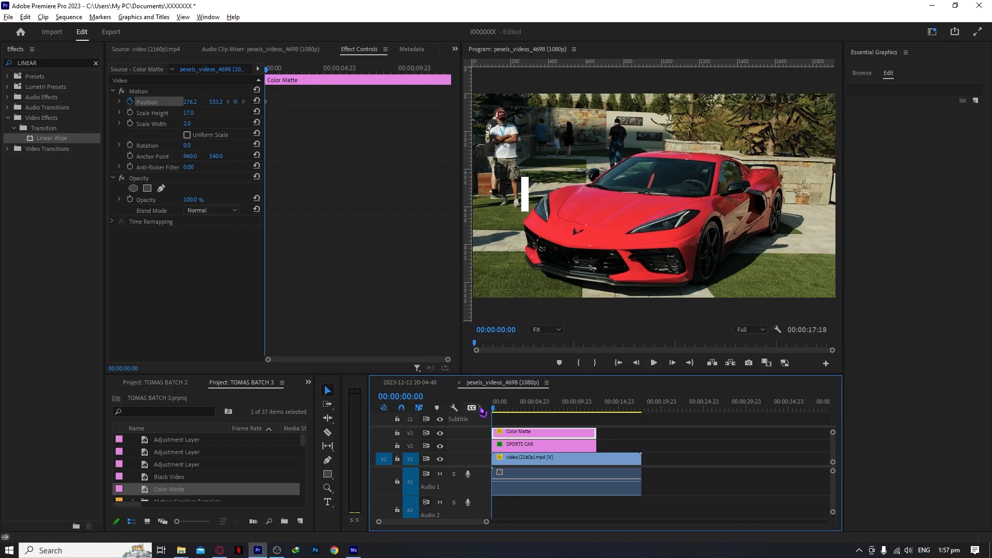
key(Right)
key(Right)
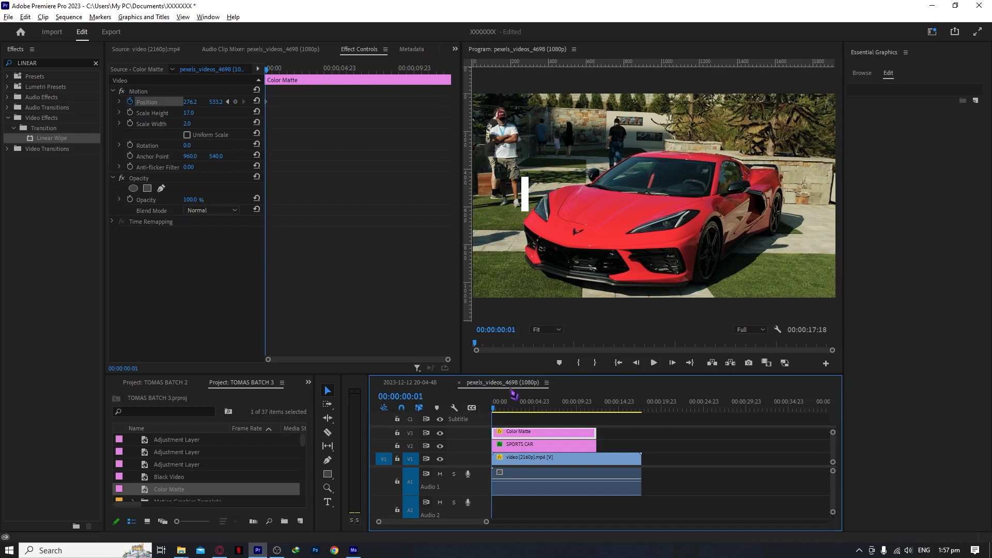
key(Left)
key(Right)
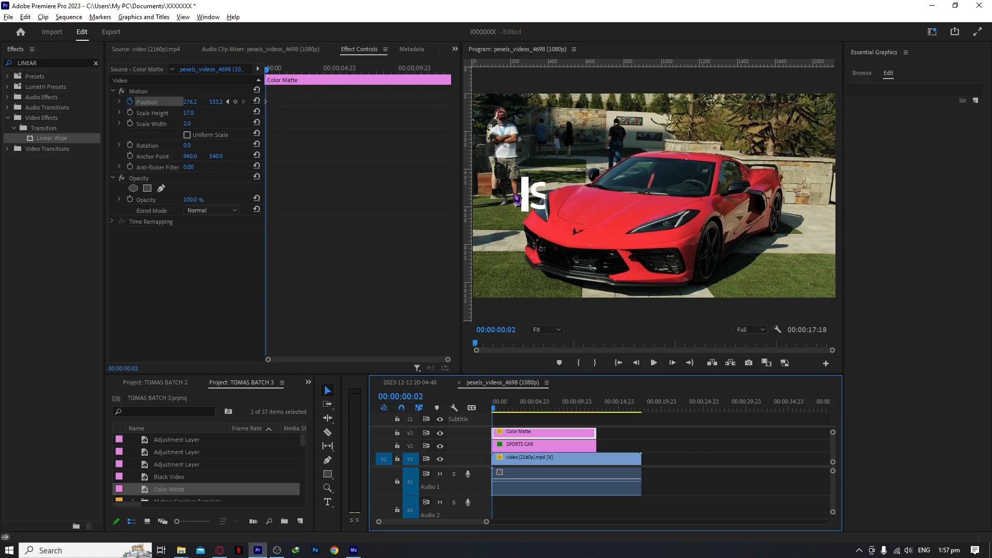
click(493, 411)
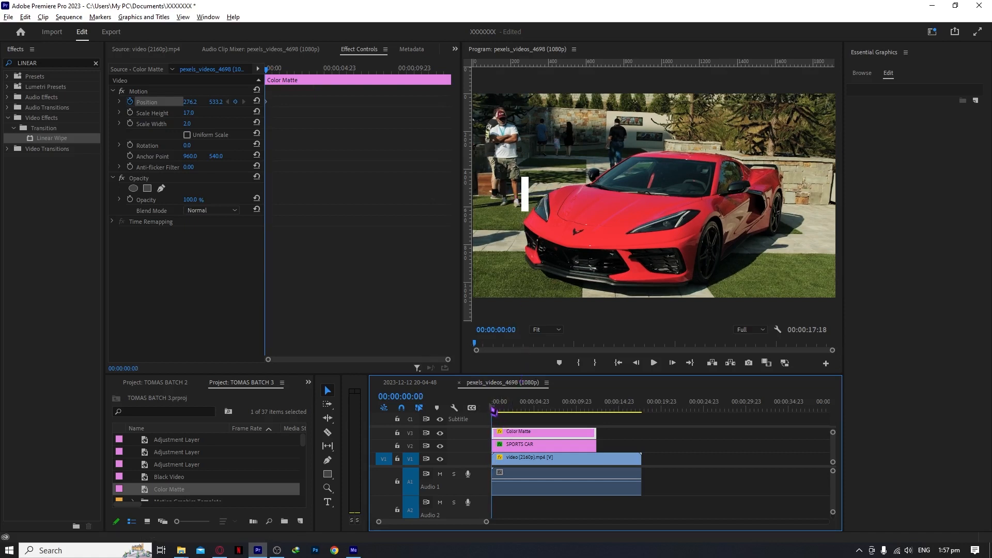
- Advance to 00:00:00:02 and turn off the white bar's Position keyframing, deleting its existing keyframe
click(182, 93)
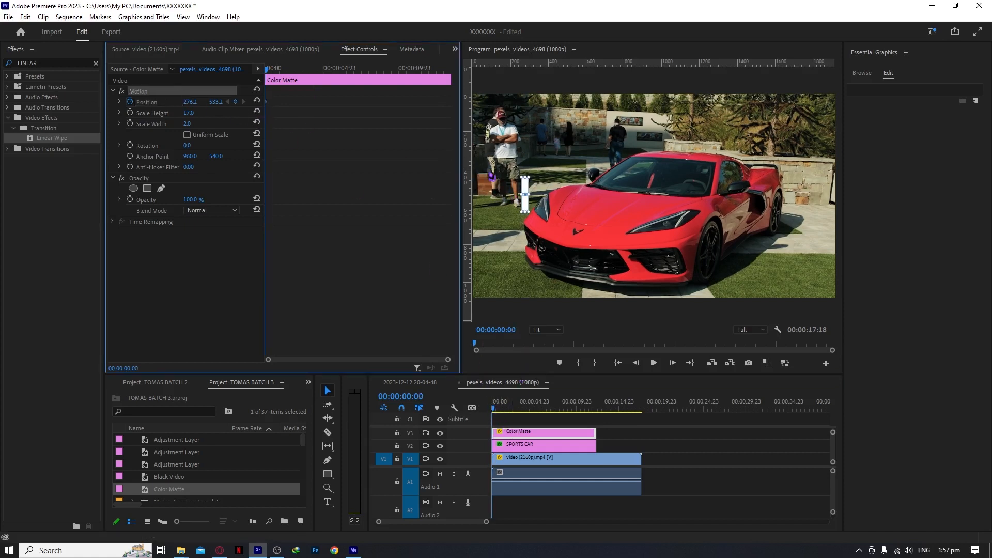
key(Right)
key(Right)
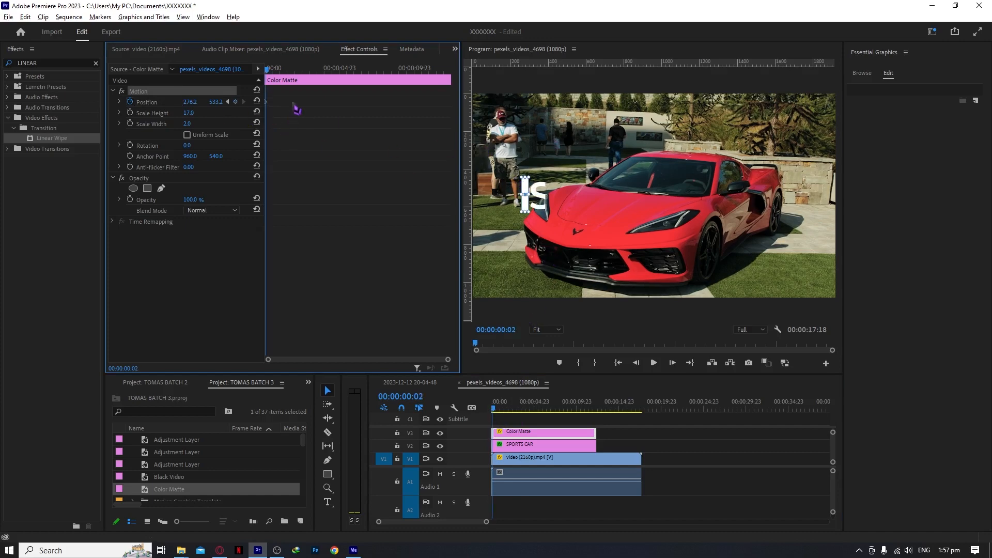
click(130, 102)
key(Return)
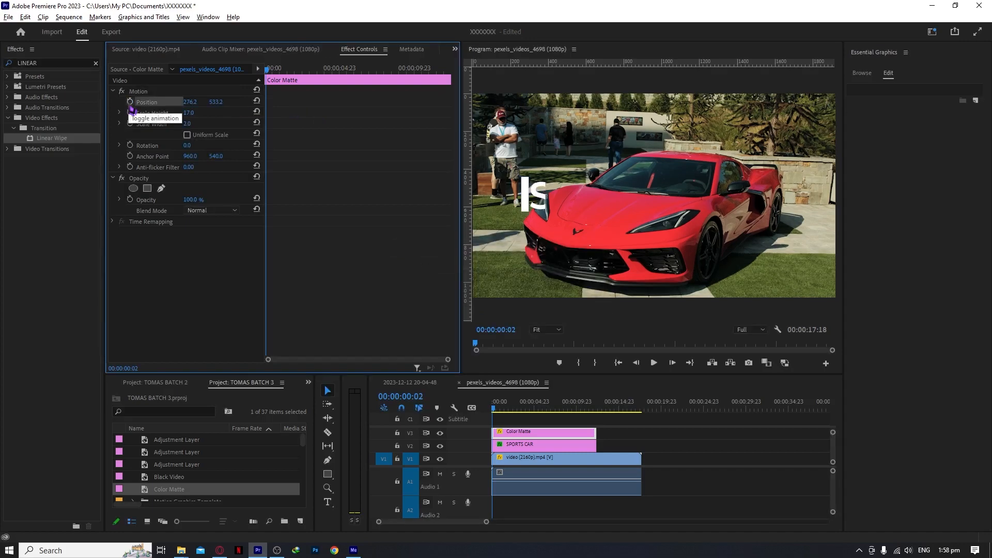
- Move the white bar horizontally to about 399.3 at the S's revealed edge and start Position keyframing at 00:00:00:02
click(189, 92)
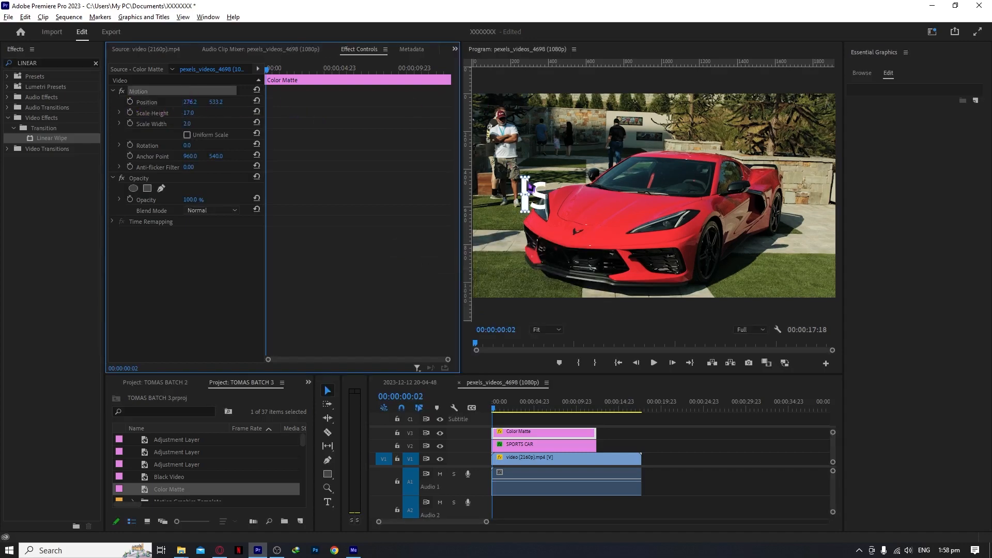
drag(531, 185, 553, 186)
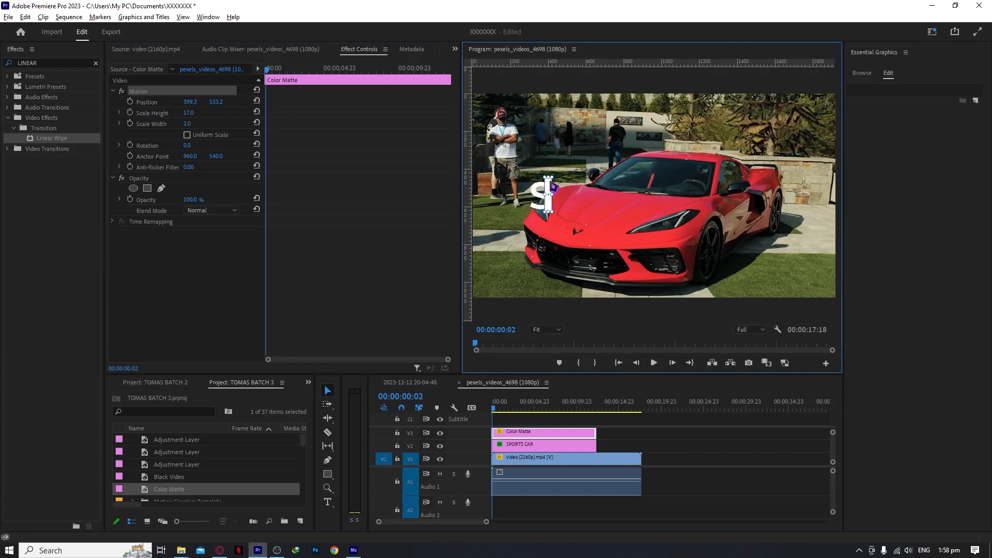
click(131, 102)
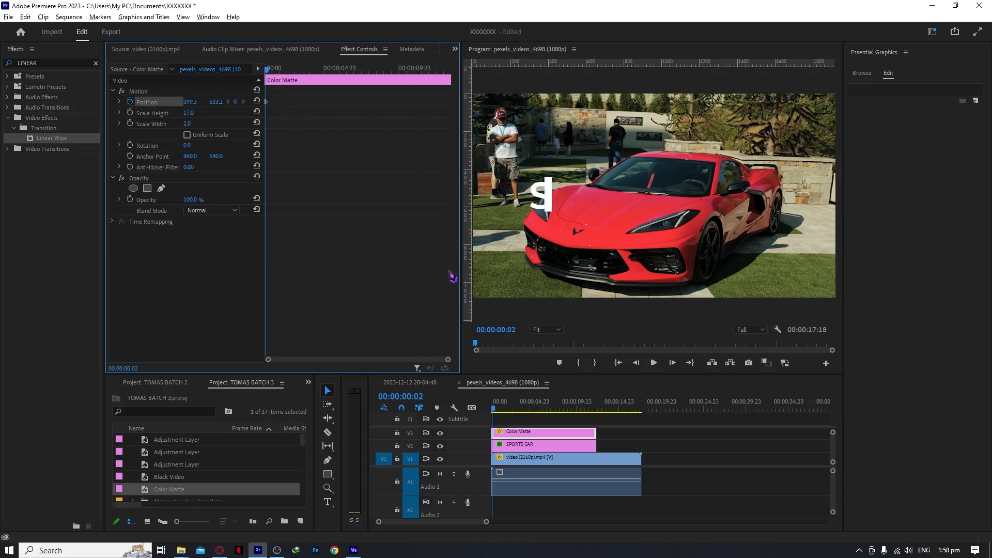
- Keyframe the bar's horizontal position at about 977.3 at 00:00:00:08 so it covers the wipe edge beside the T
key(Right)
key(Right)
key(Right)
key(Right)
key(Right)
key(Right)
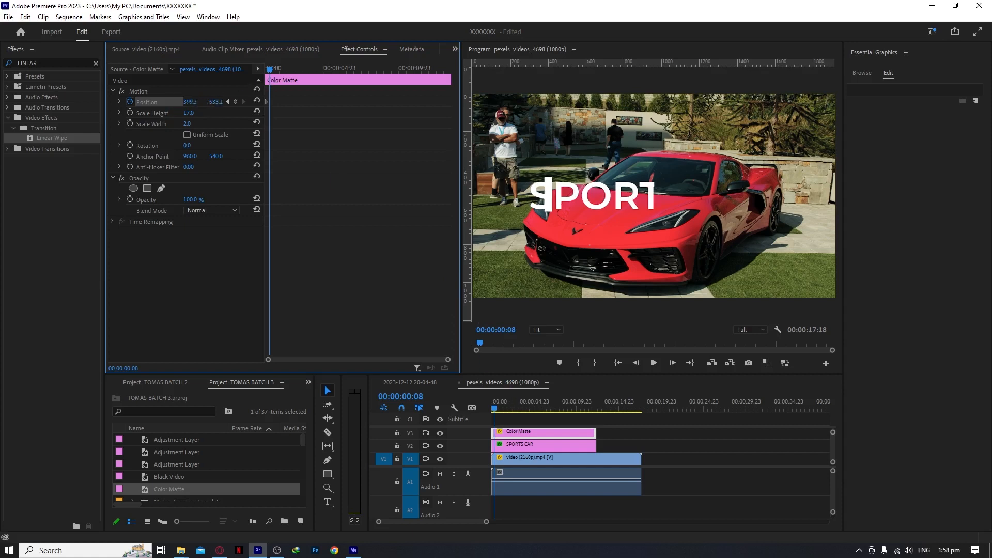
drag(190, 102, 491, 101)
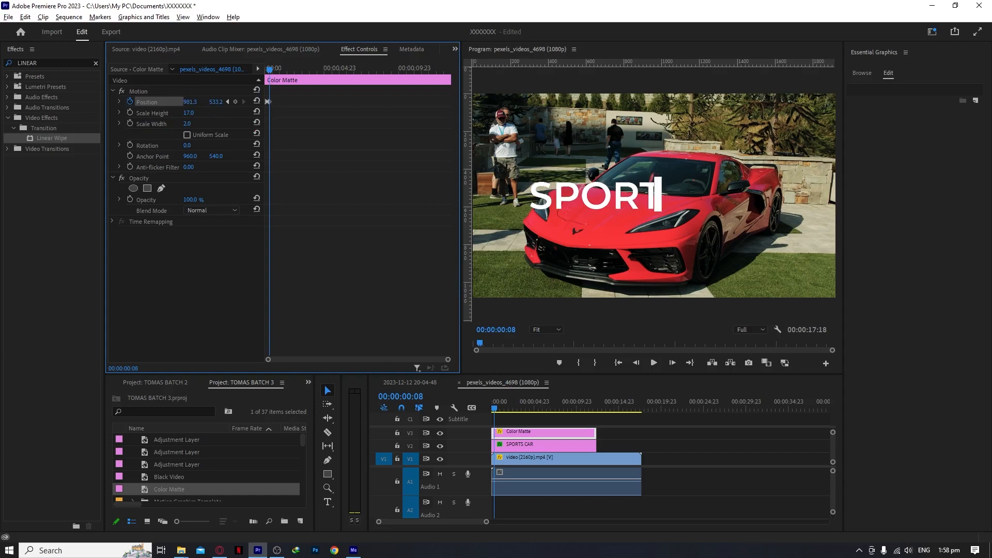
drag(196, 102, 195, 102)
- Keyframe the bar's horizontal position at about 1552.3 at 00:00:00:14 so it covers the wipe edge at the R
key(Right)
key(Right)
key(Right)
key(Right)
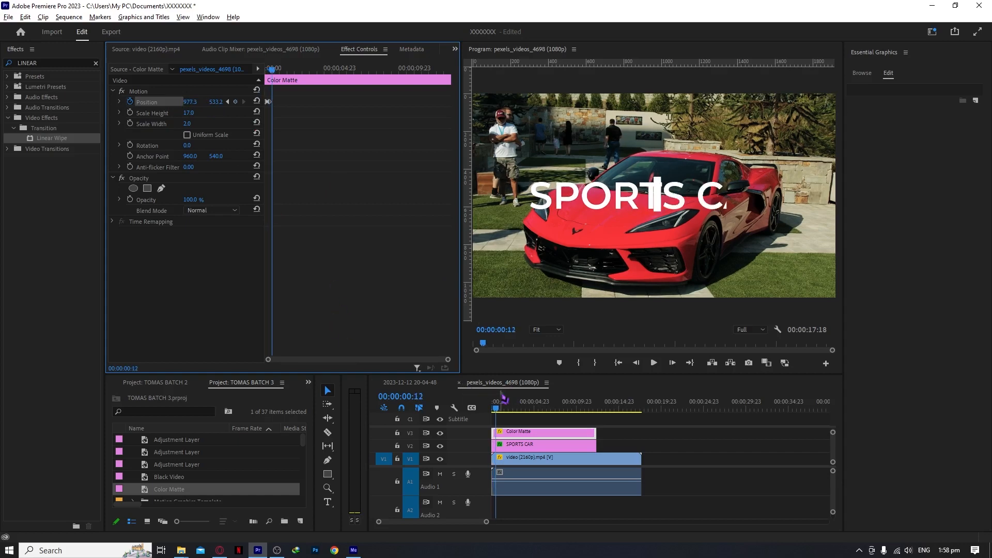
key(Right)
key(Right)
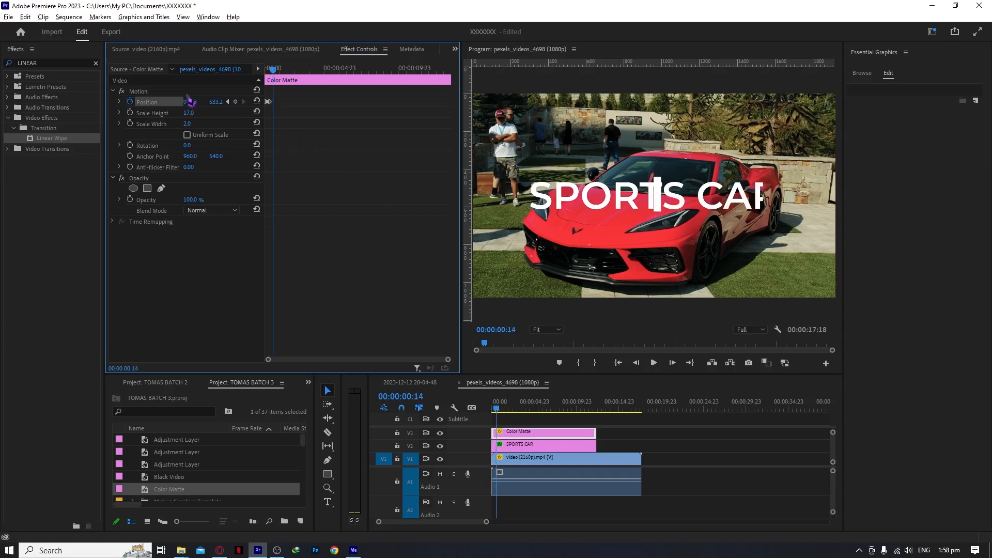
drag(191, 102, 487, 102)
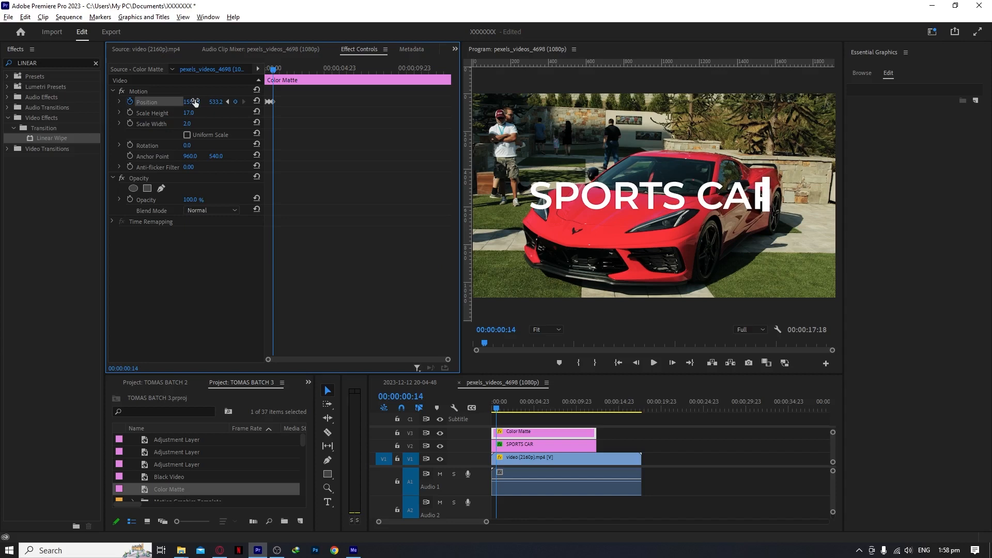
- Step through the frames from 00:00:00:13 to 00:00:00:17 to check the bar's alignment with the end of the wipe
key(Right)
key(Right)
key(Right)
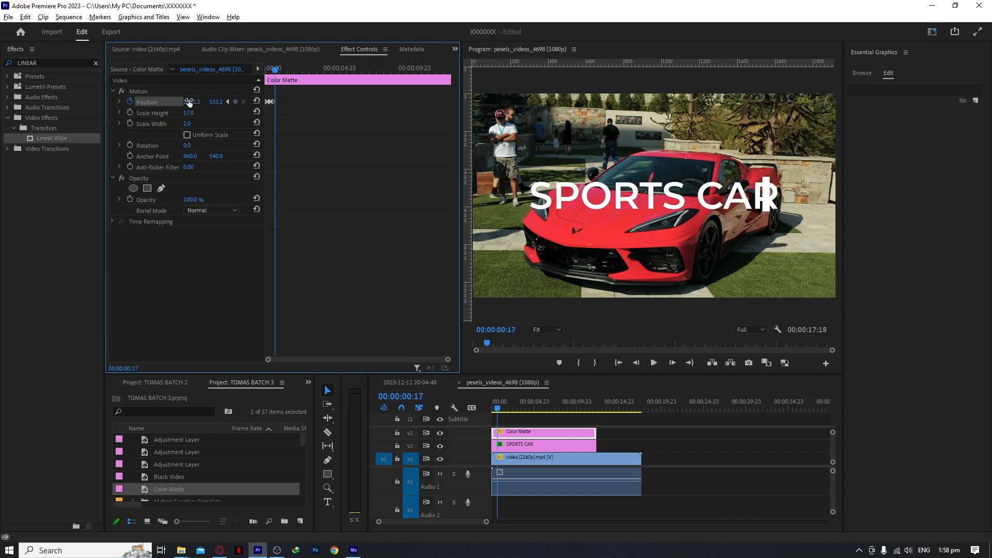
key(Left)
key(Left)
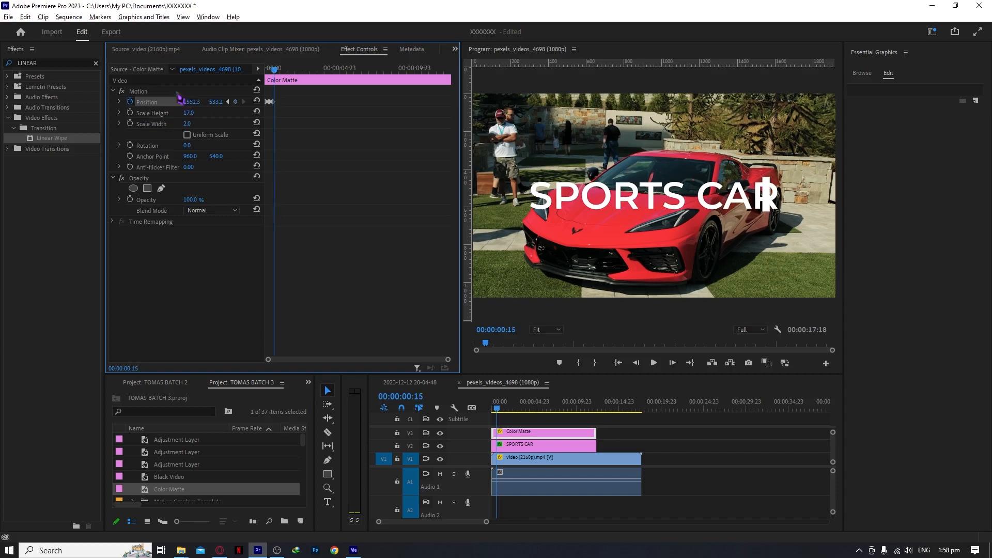
mouse_move(192, 103)
mouse_down()
mouse_move(227, 104)
mouse_move(195, 103)
mouse_up()
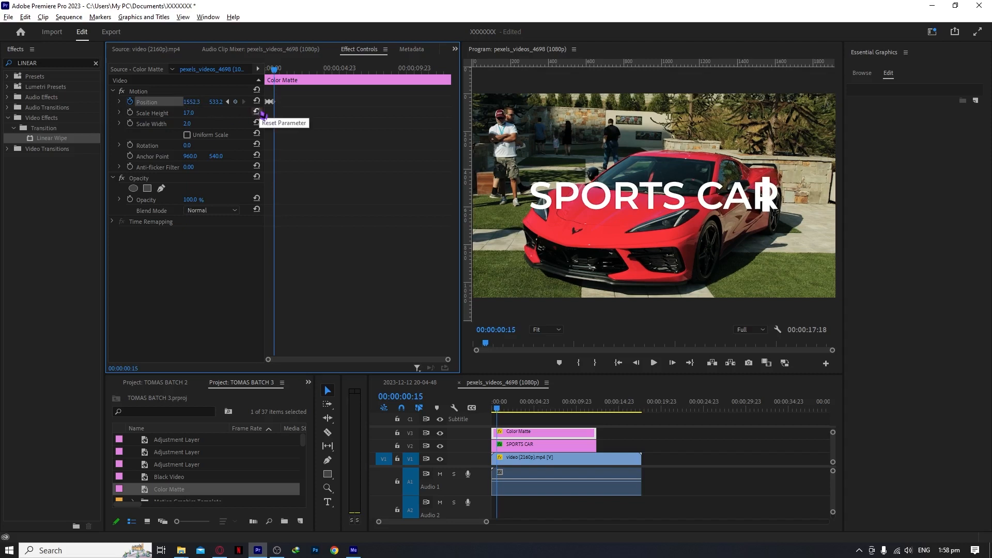
key(Right)
key(Left)
key(Left)
key(Left)
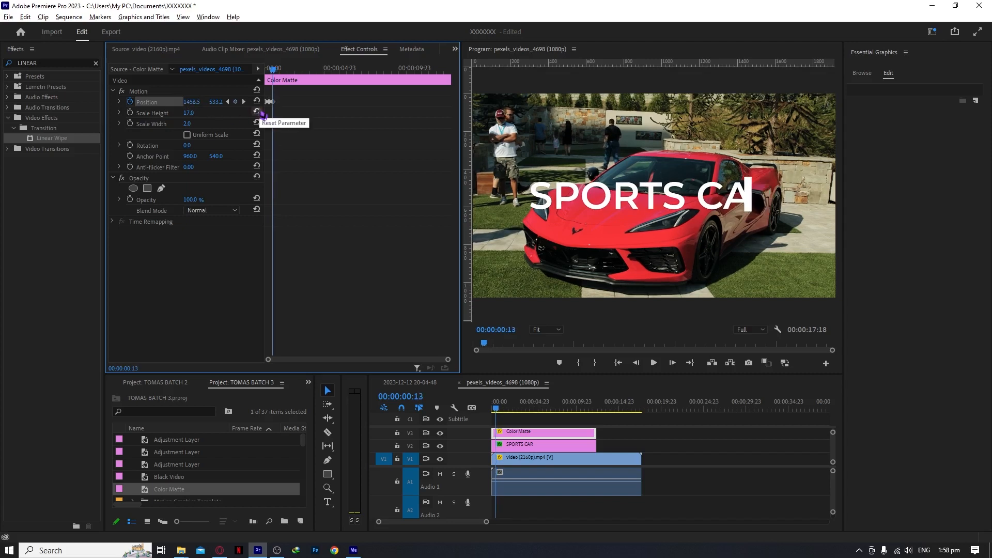
- Keyframe the white bar's horizontal position at about 1640.3 at 00:00:00:15 so it sits just past the R
key(Right)
key(Right)
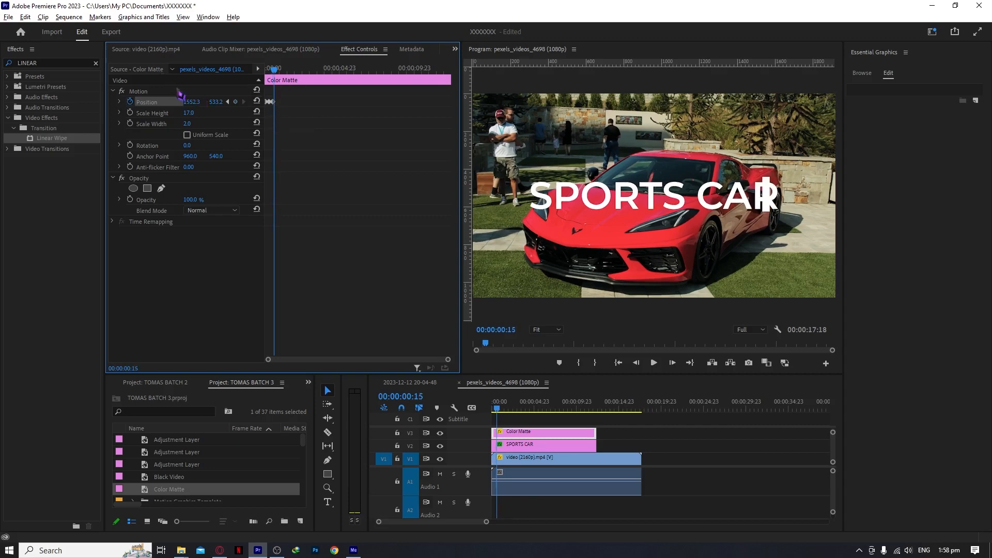
drag(196, 102, 230, 103)
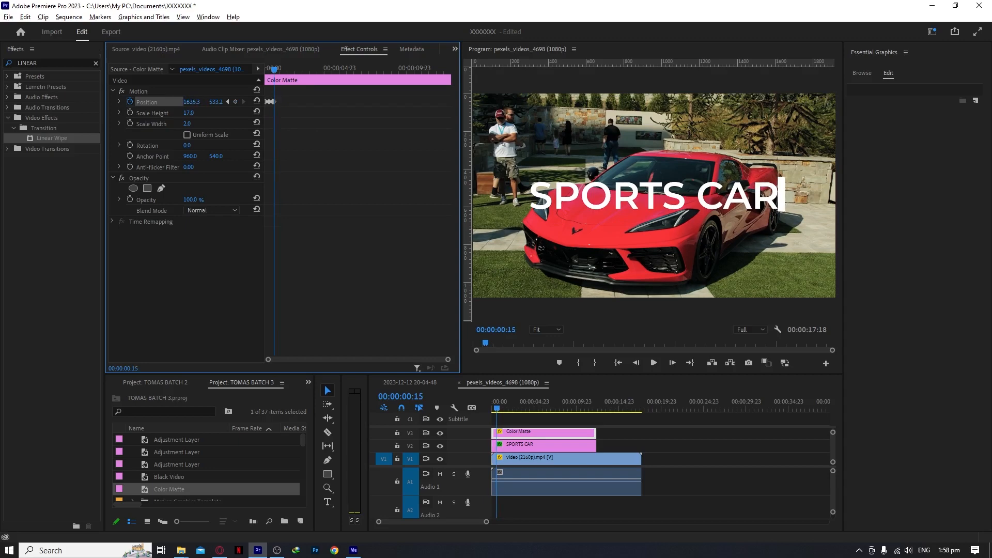
drag(194, 102, 196, 102)
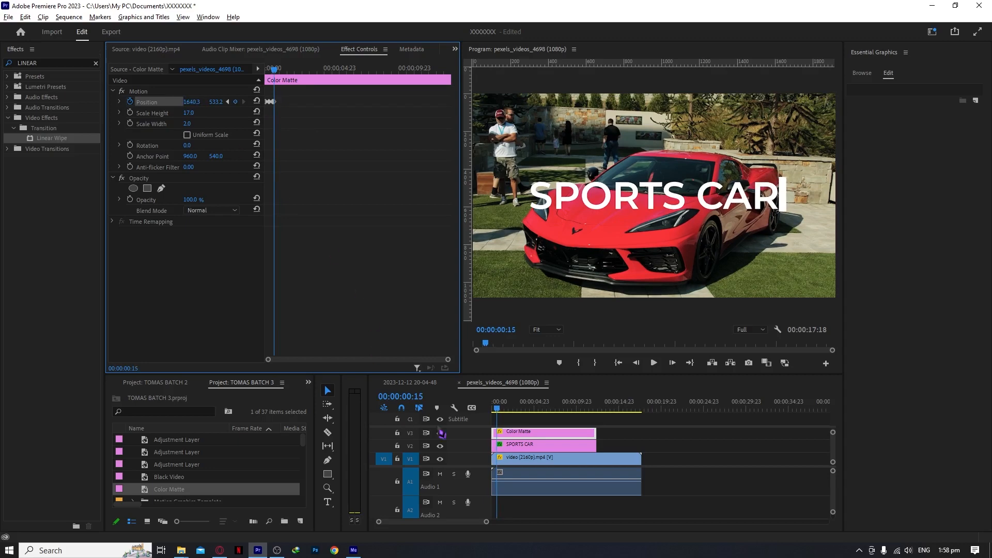
- Play the sequence from the start to check the bar sweep and title reveal together
drag(506, 404, 435, 405)
key(space)
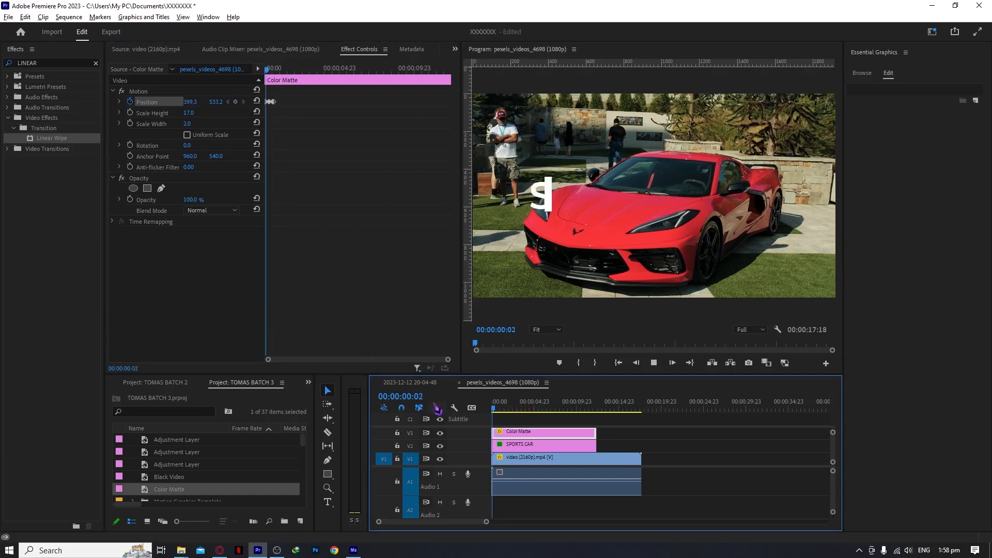
mouse_move(500, 407)
mouse_down()
mouse_move(468, 407)
mouse_move(491, 410)
mouse_up()
key(space)
key(space)
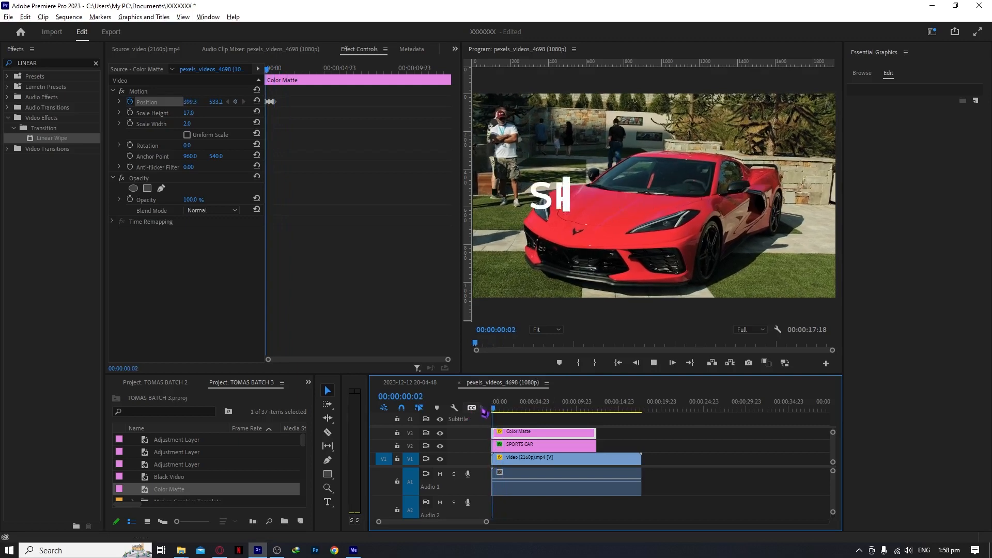
key(space)
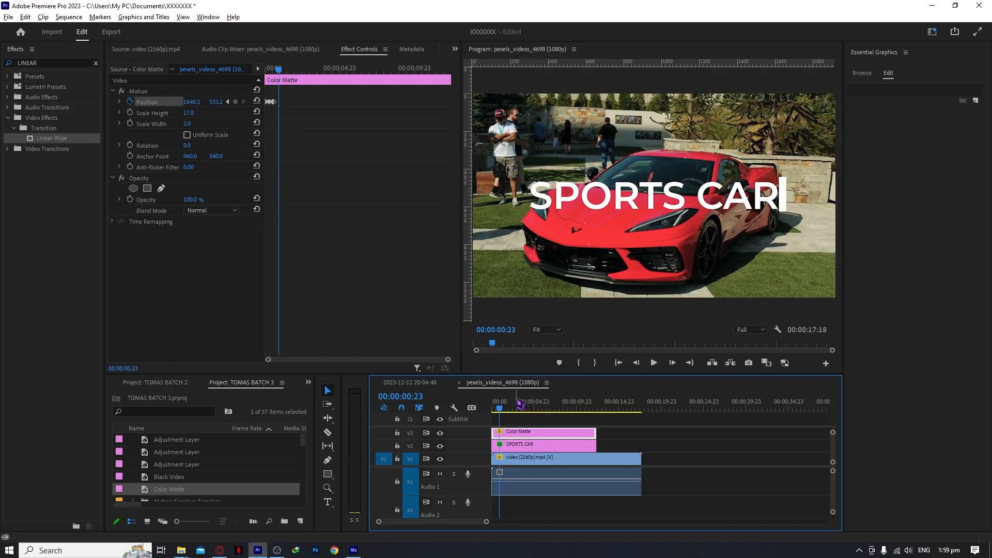
- Shift the Color Matte and SPORTS CAR clips later together and extend the Color Matte's start back to 00:00:00:23
drag(630, 429, 547, 455)
click(651, 445)
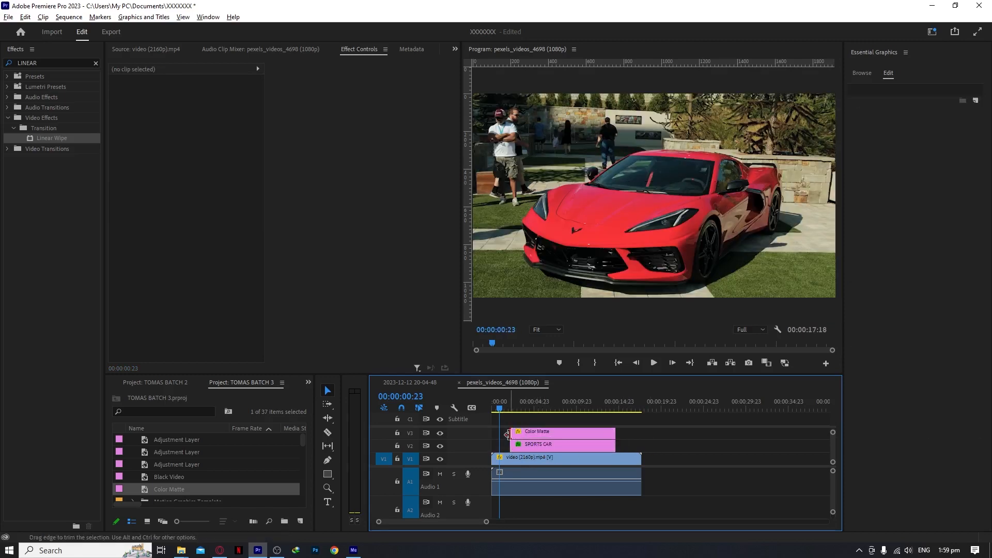
drag(513, 435, 502, 435)
- Split the Color Matte clip at the start of the SPORTS CAR clip
key(equal)
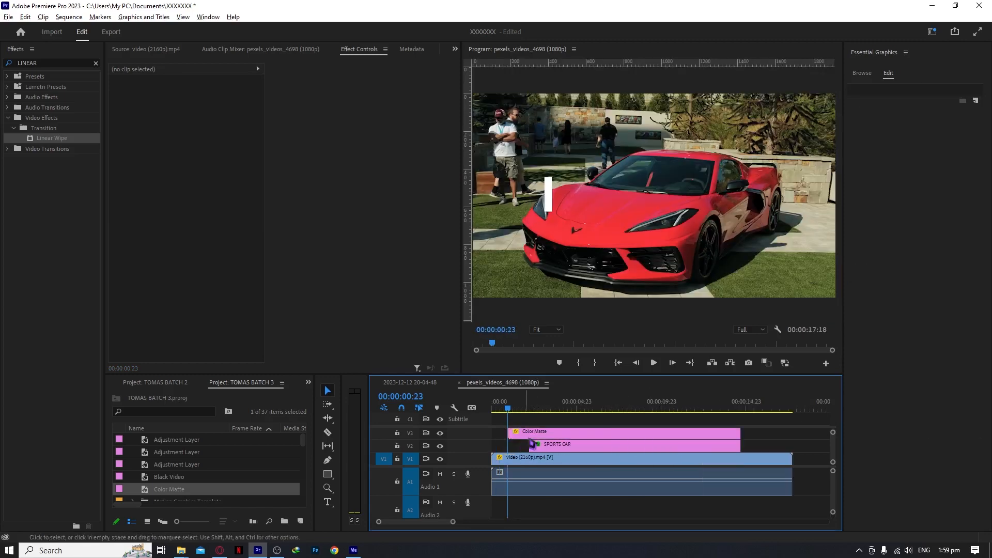
key(equal)
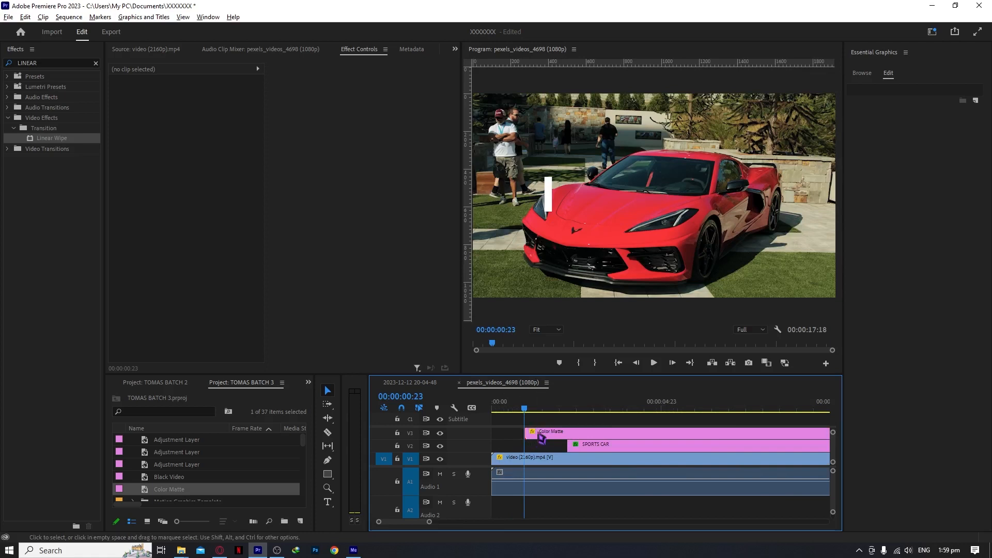
click(541, 437)
key(c)
click(569, 433)
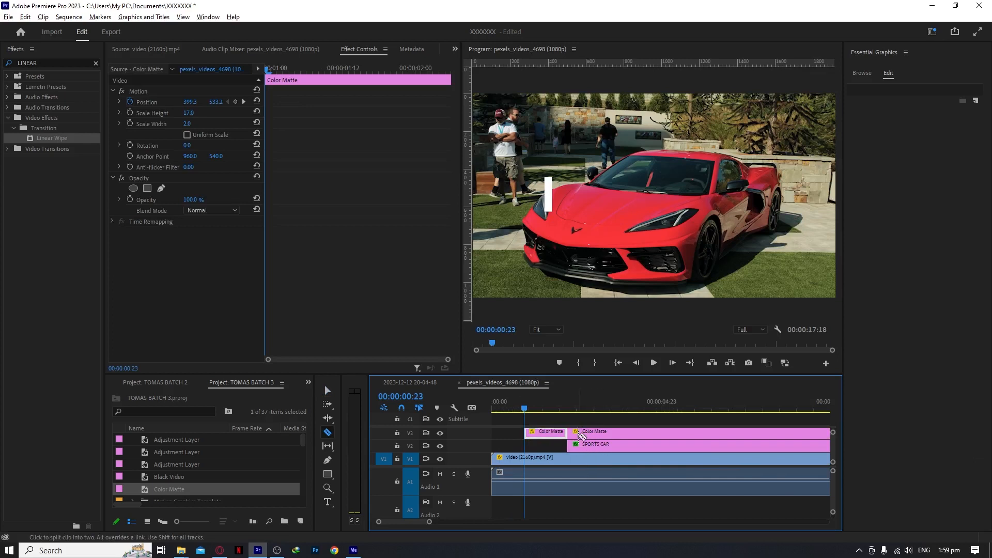
key(v)
key(equal)
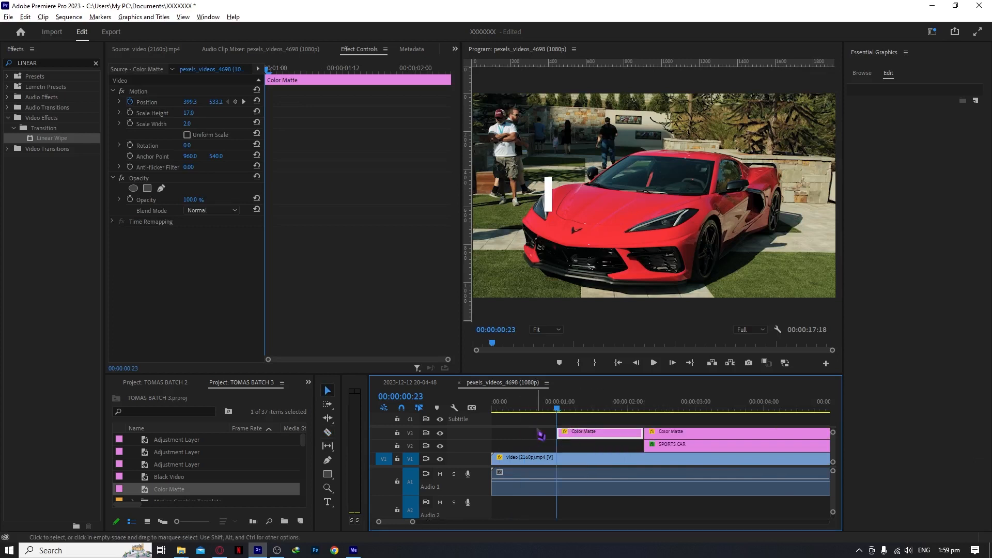
- Cut the Color Matte section before the SPORTS CAR clip into a row of short pieces with the Razor tool
click(522, 437)
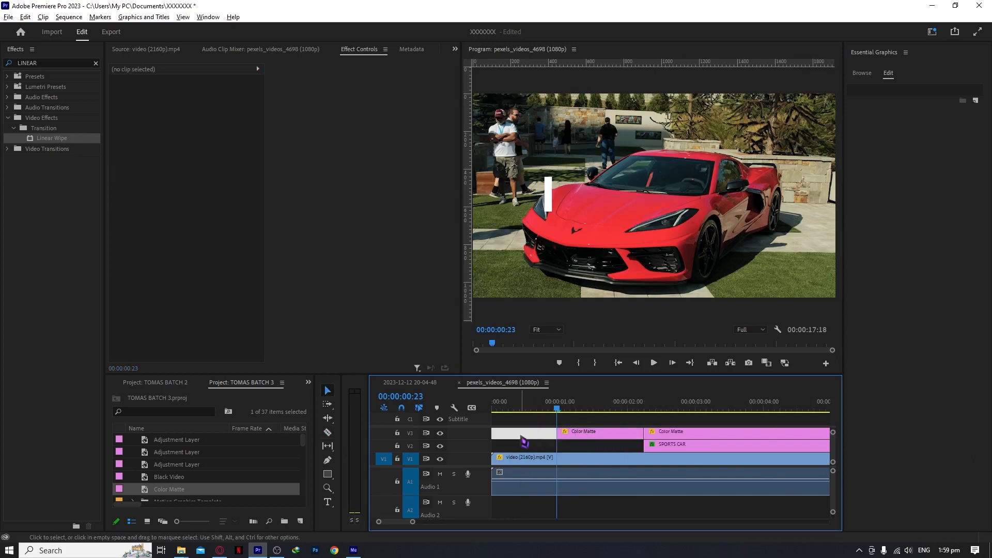
click(561, 410)
key(c)
click(568, 434)
click(578, 434)
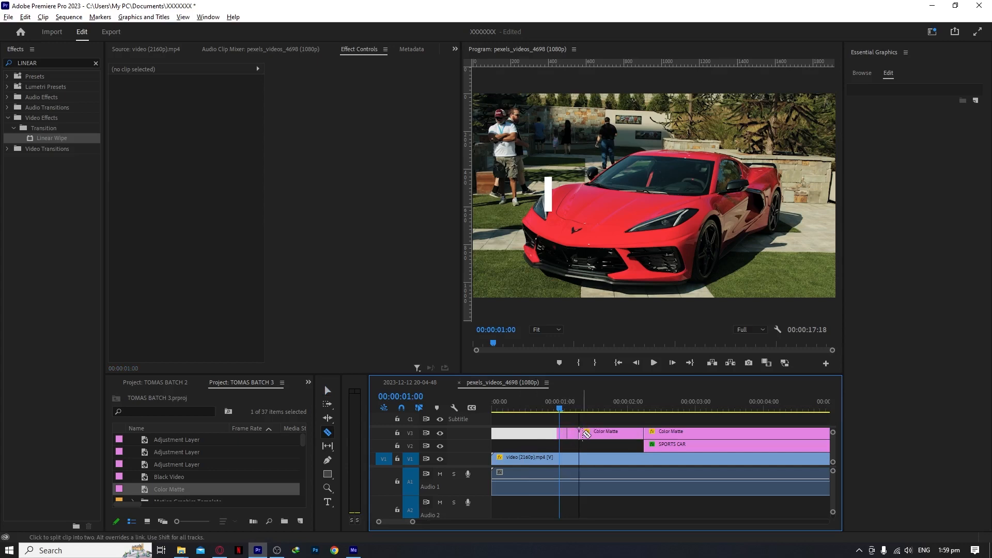
key(z)
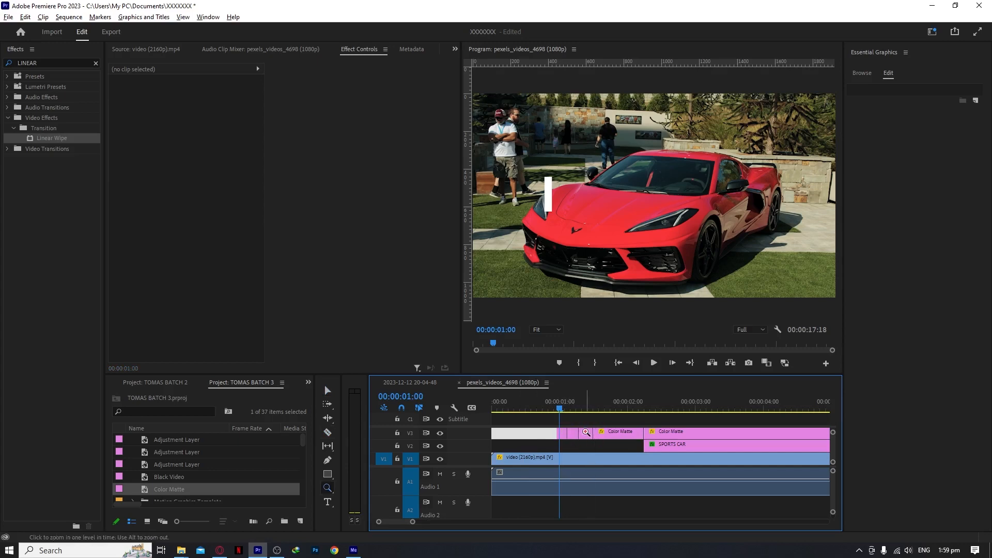
key(ctrl+z)
key(c)
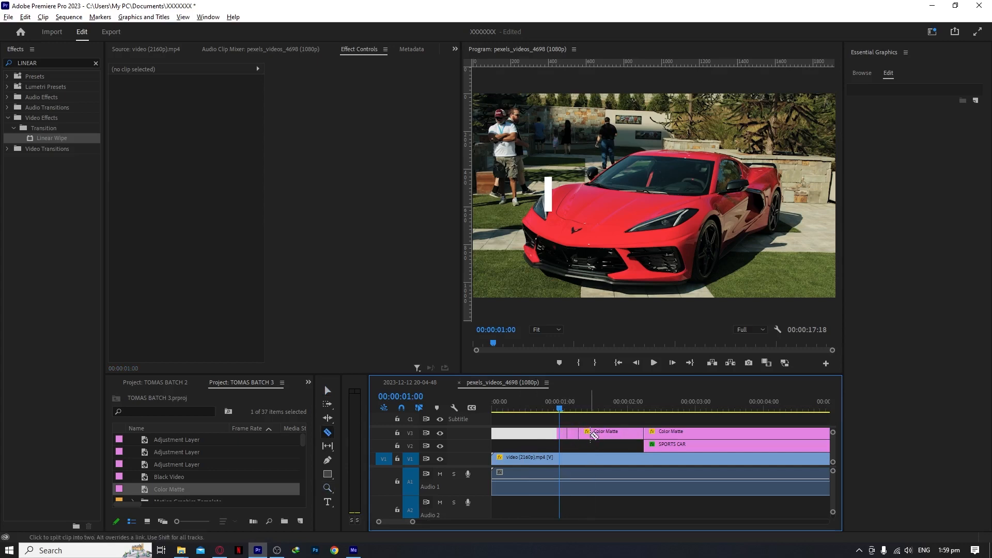
click(589, 434)
click(601, 434)
click(611, 434)
click(623, 434)
click(632, 434)
key(v)
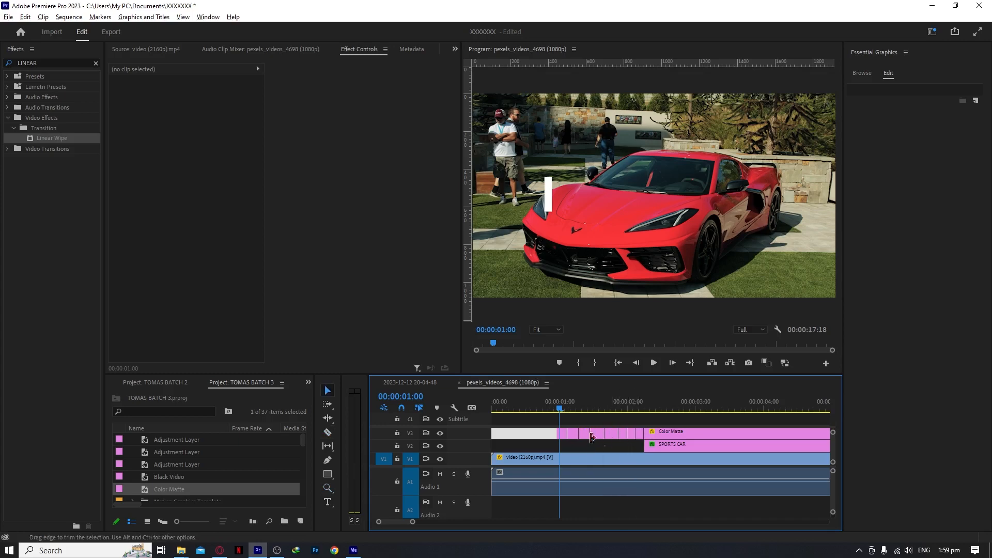
- Delete every second short Color Matte piece before the title to make the bar blink
key(Delete)
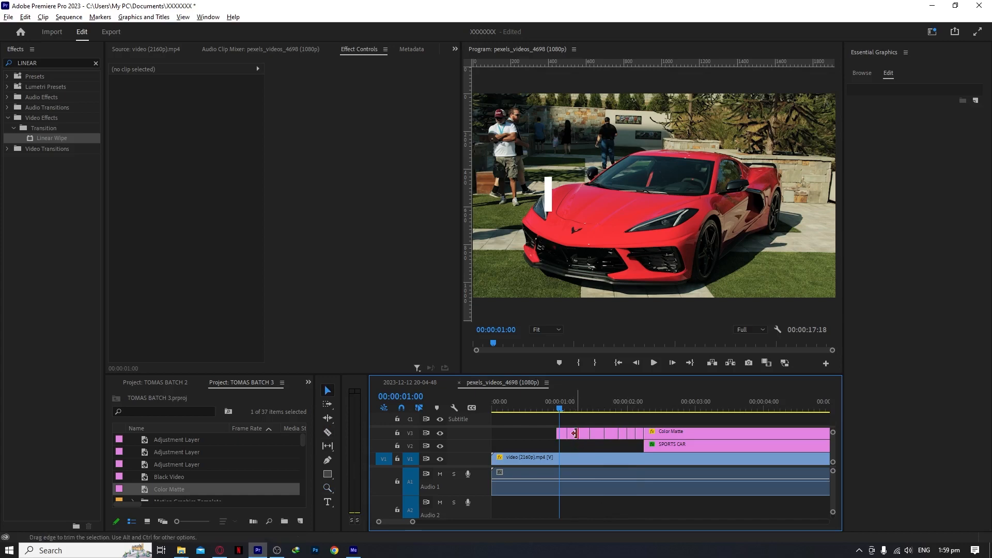
click(575, 435)
key(Delete)
click(599, 435)
key(Delete)
click(623, 435)
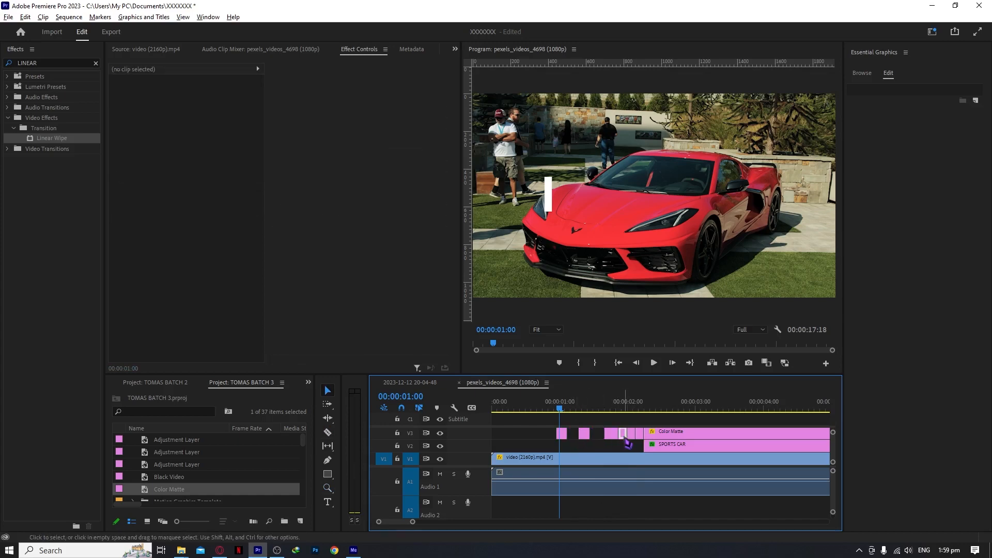
key(Delete)
click(640, 435)
key(Delete)
- Play back the blinking bar leading into the title reveal
key(space)
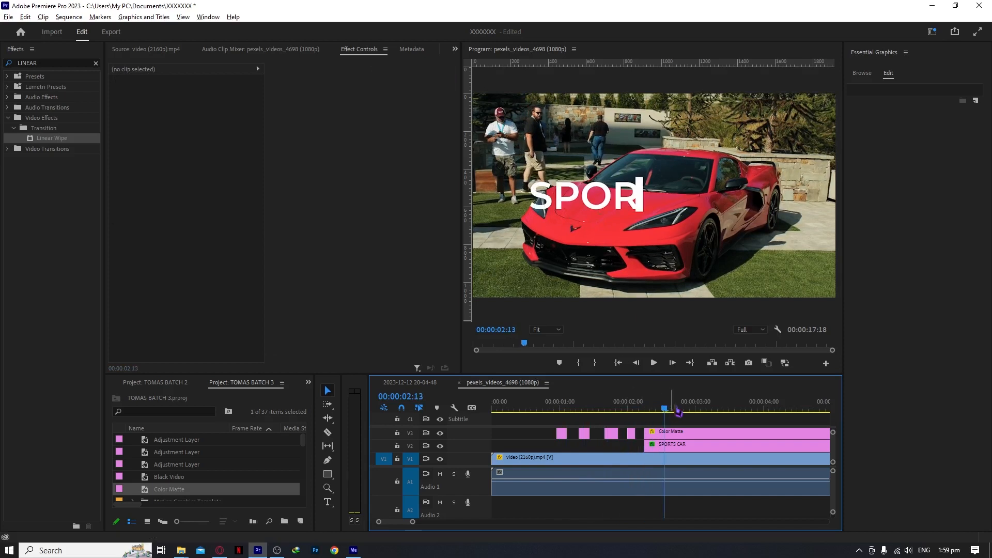
drag(675, 409, 579, 411)
key(space)
- Delete the four remaining short Color Matte pieces ahead of the SPORTS CAR clip
click(632, 433)
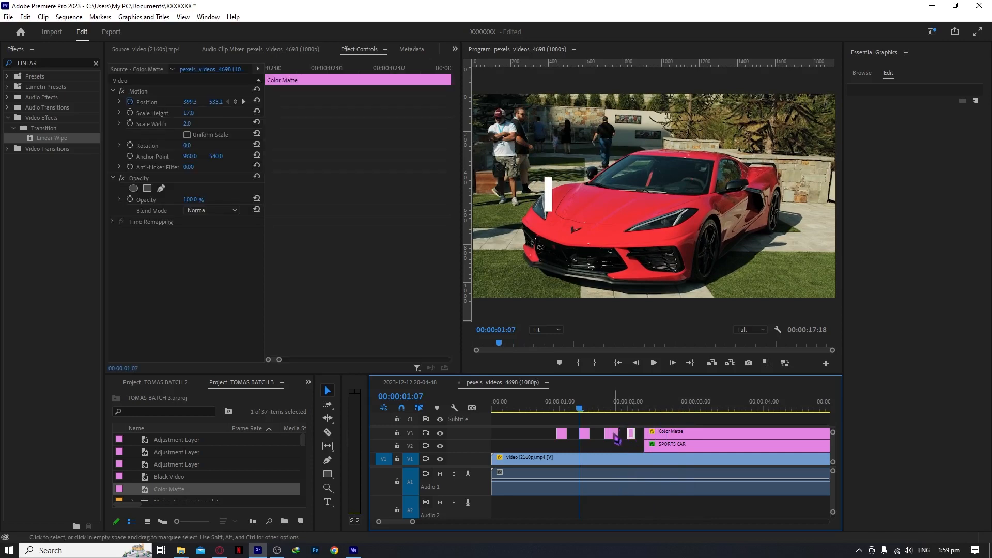
key(Delete)
click(612, 433)
key(Delete)
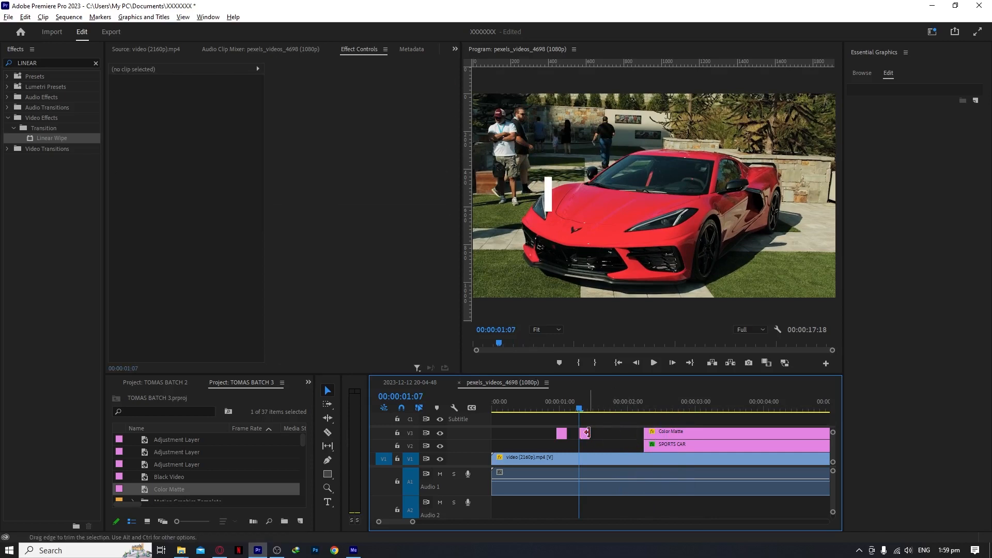
click(583, 433)
key(Delete)
click(563, 435)
key(Delete)
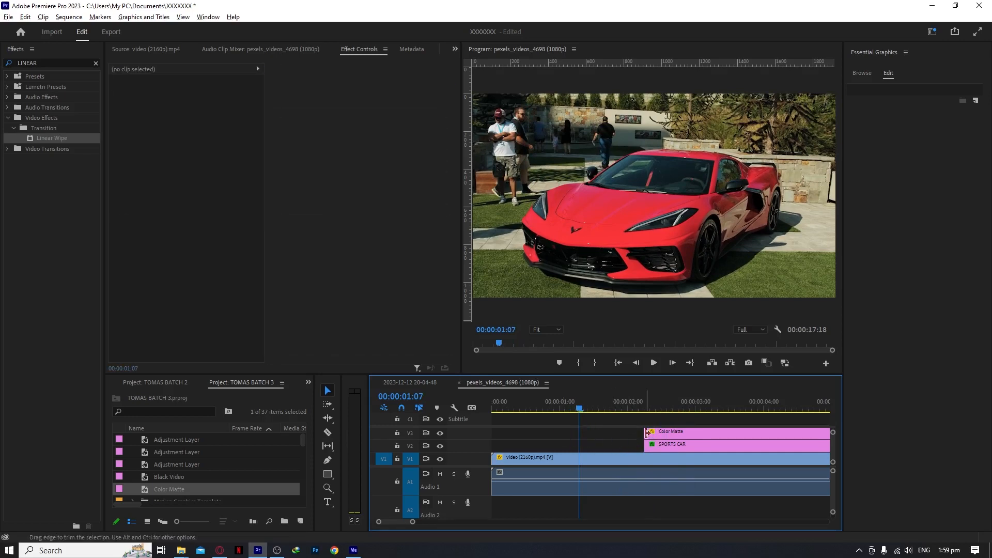
- Extend the Color Matte's start back to 00:00:01:02 and cut it five frames in at 00:00:01:07
drag(645, 433, 564, 433)
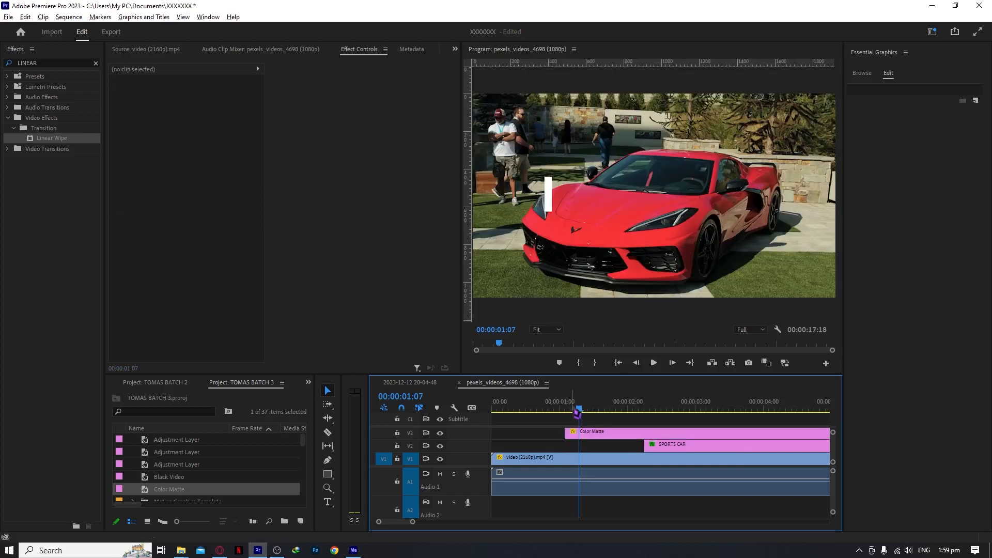
click(571, 412)
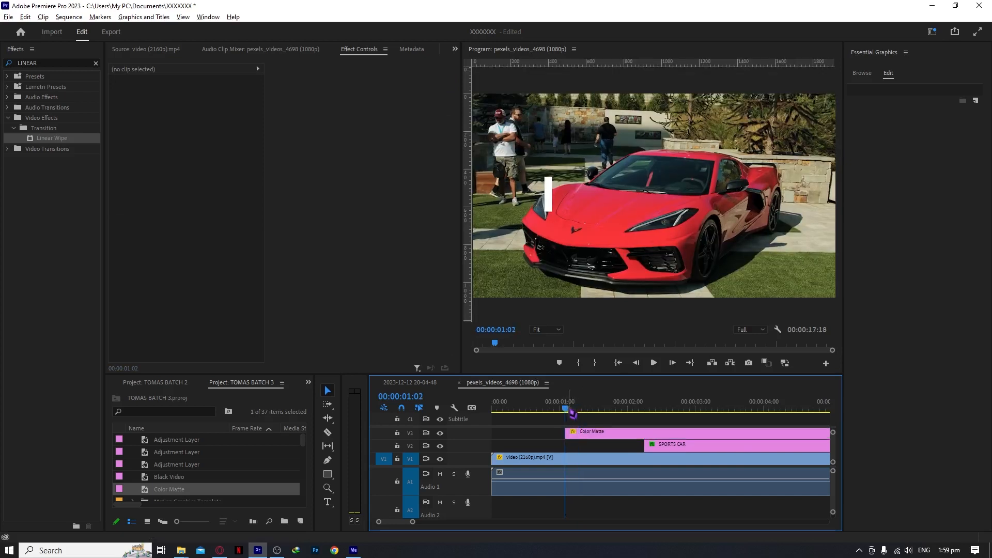
key(shift+Right)
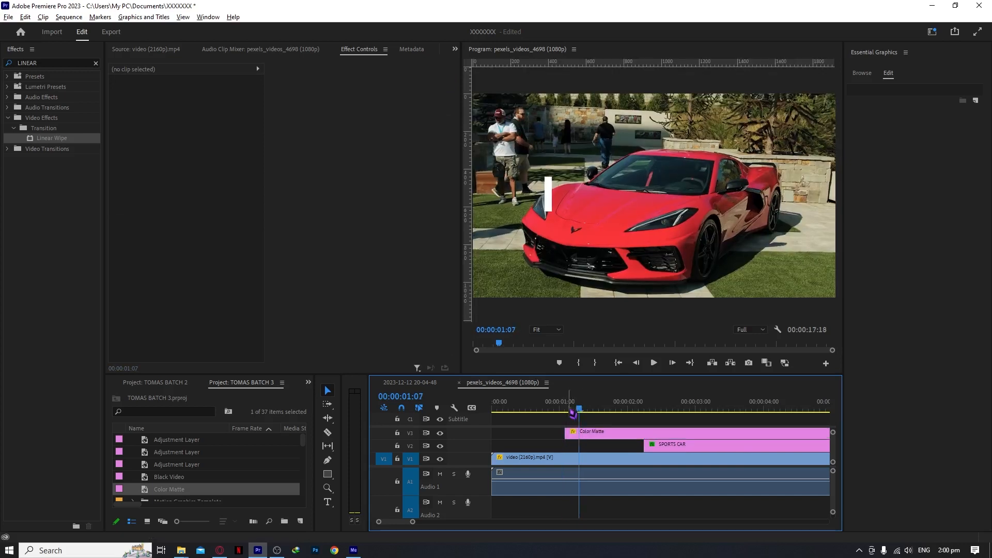
key(c)
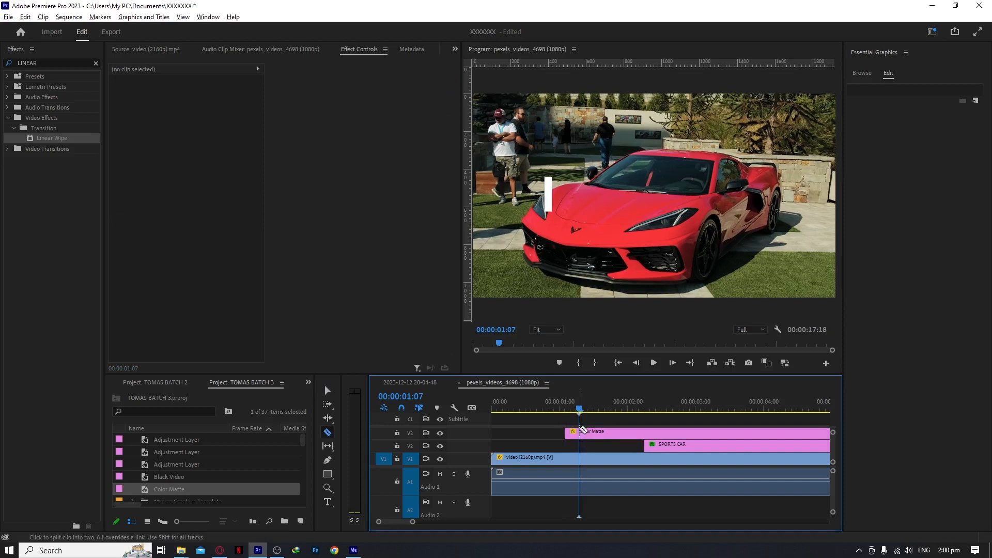
click(579, 433)
- Cut the Color Matte at 00:00:01:12, 00:00:01:17, 00:00:01:22, 00:00:02:03 and at the SPORTS CAR clip's start
key(shift+Right)
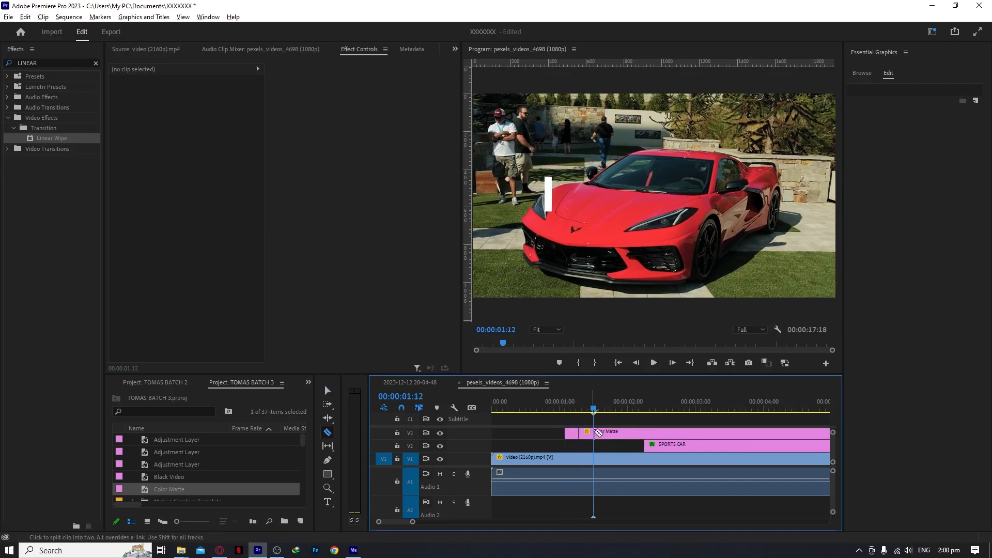
click(598, 433)
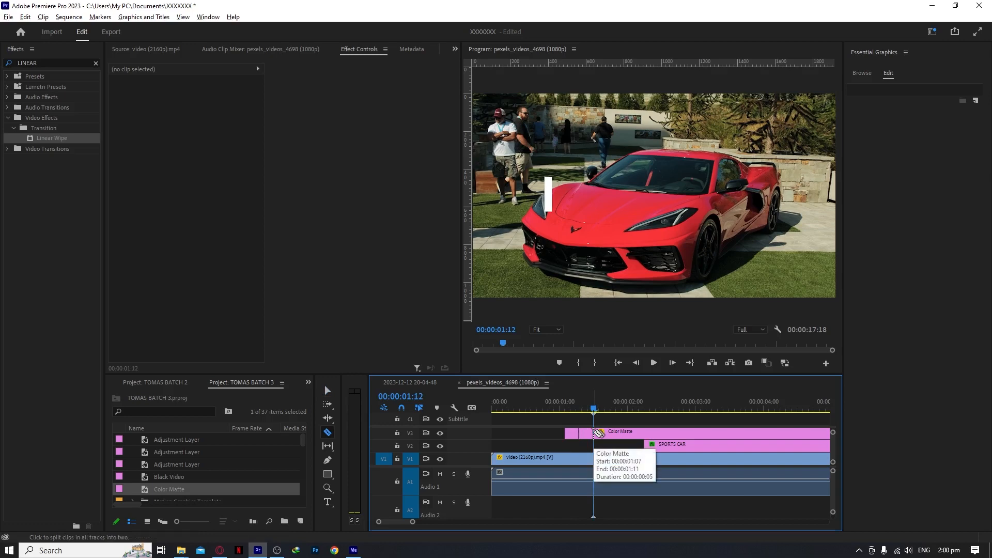
key(shift+Right)
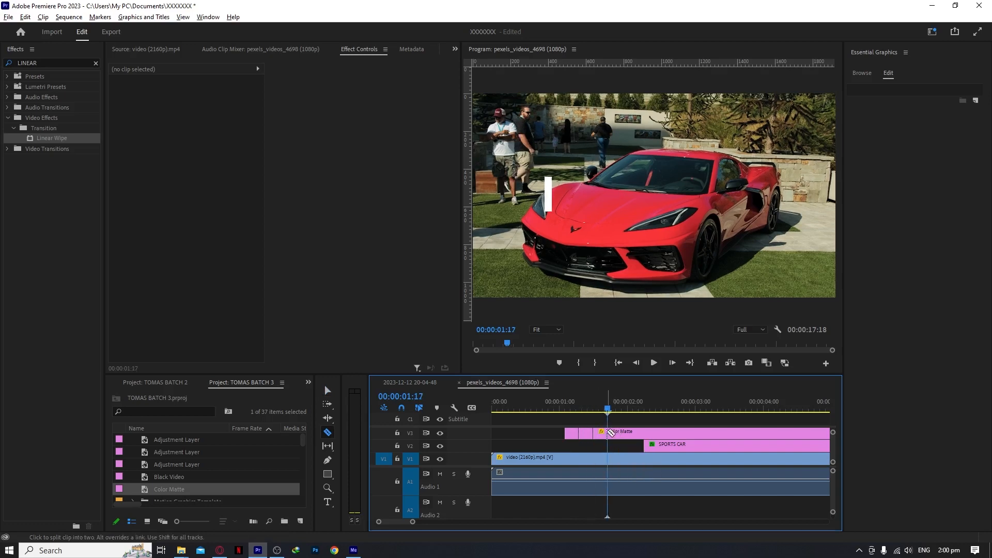
click(608, 433)
key(shift+Right)
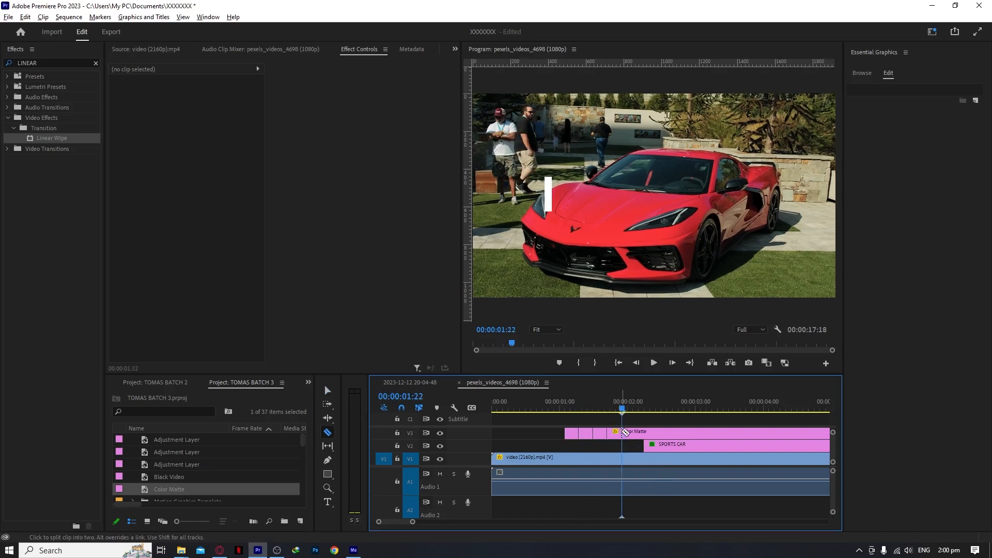
click(622, 433)
key(shift+Right)
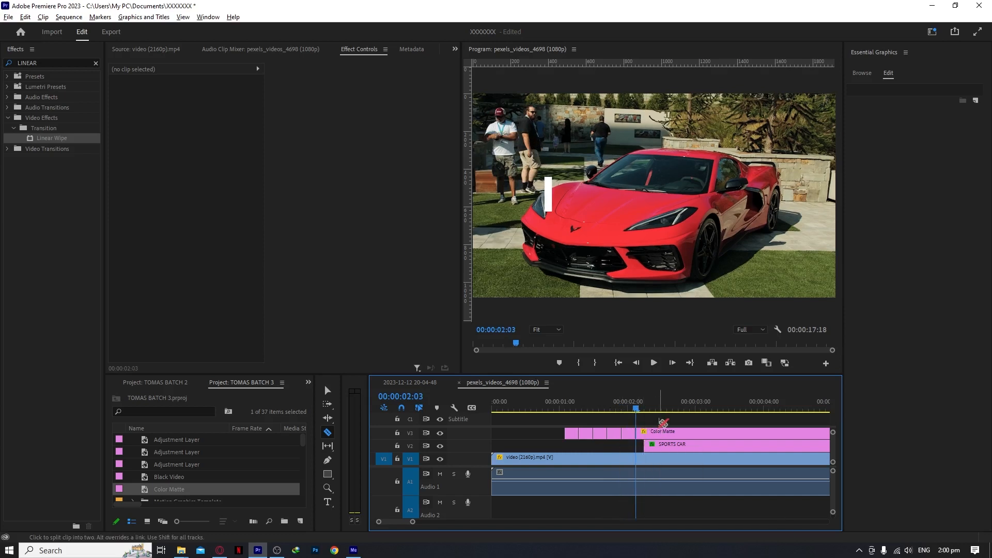
click(641, 432)
key(v)
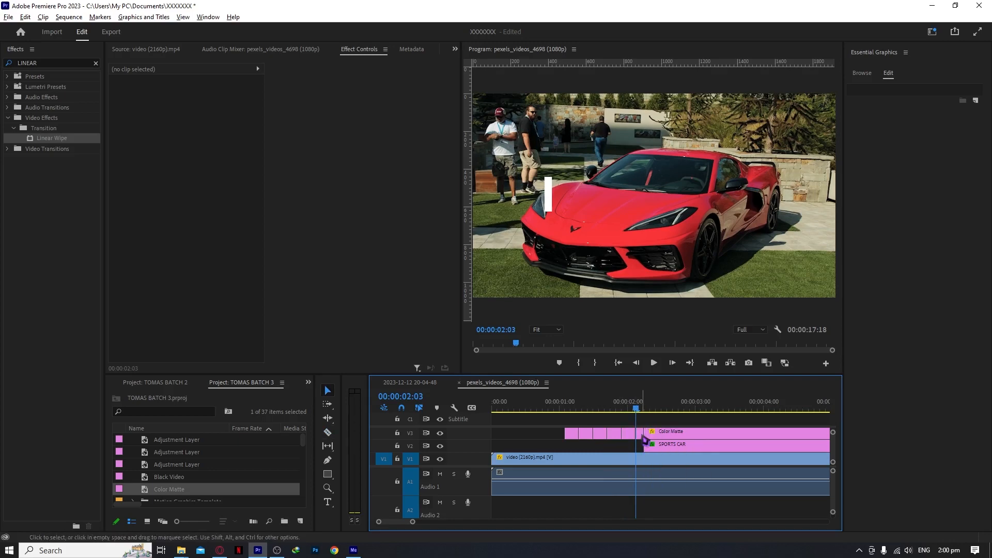
- Delete every second short Color Matte piece, including the one directly before the SPORTS CAR clip, leaving five-frame blinks
click(641, 435)
key(Delete)
click(611, 434)
drag(619, 435, 622, 435)
click(591, 435)
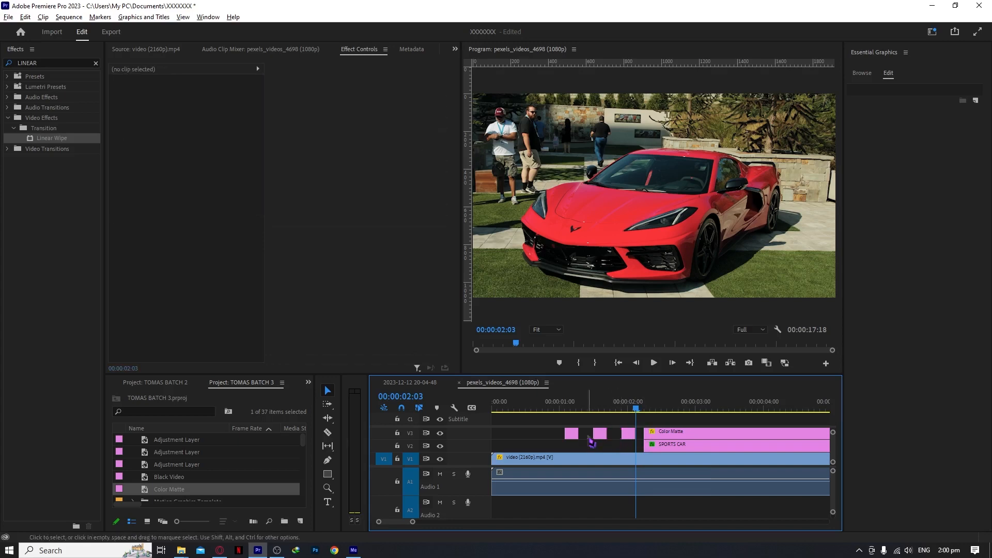
- Shift the three short Color Matte pieces earlier together so the last one ends at 00:00:02:01, and play back the reveal
click(639, 406)
key(Left)
key(Left)
key(Left)
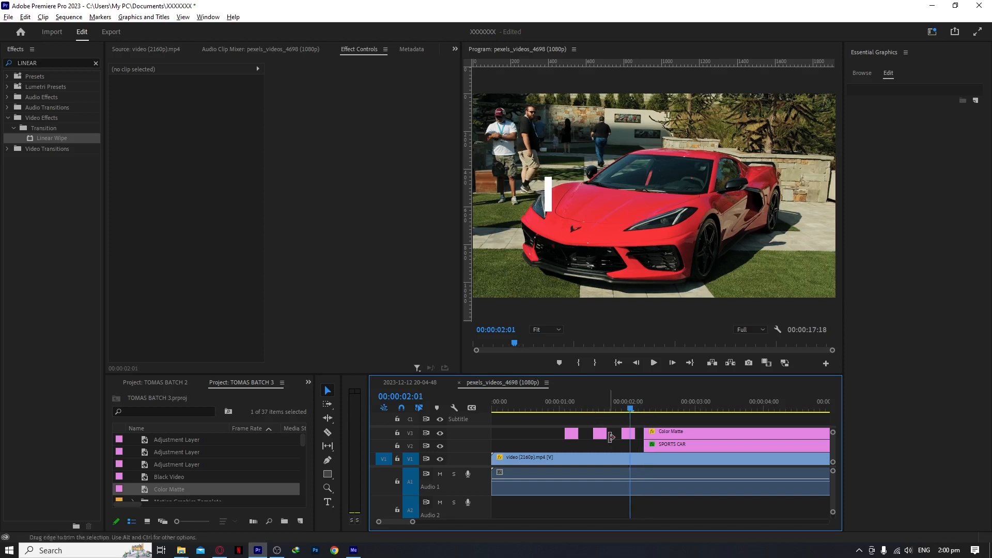
drag(621, 446, 559, 428)
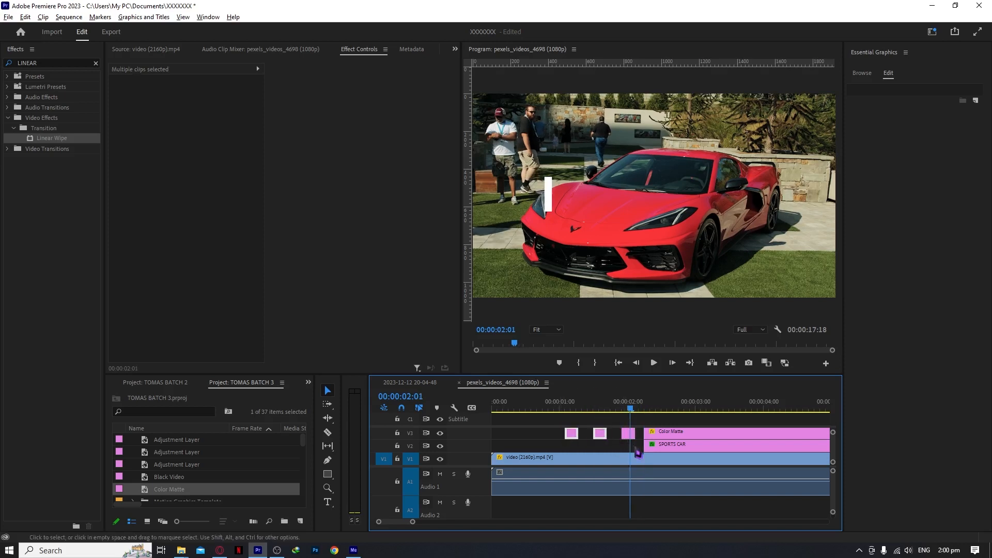
drag(632, 438, 528, 403)
key(space)
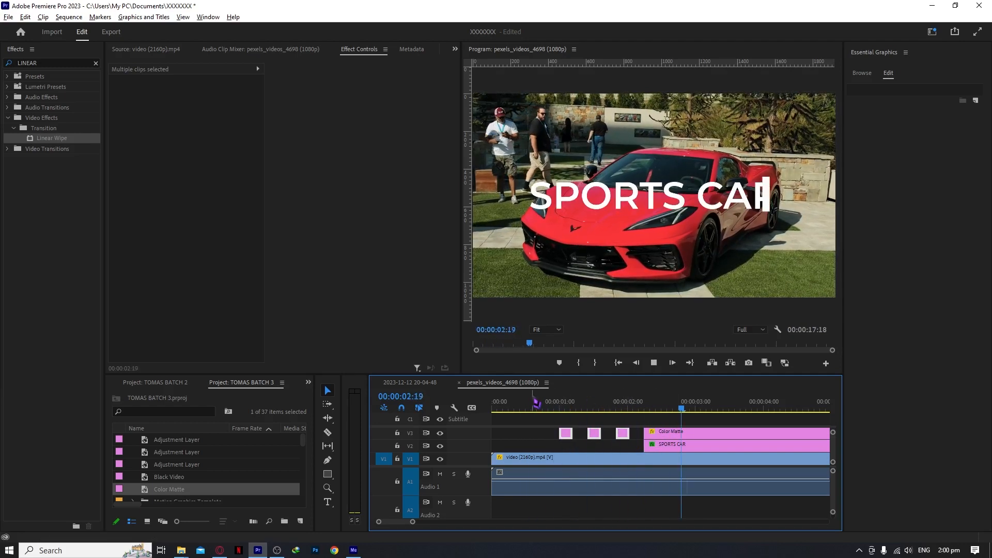
key(minus)
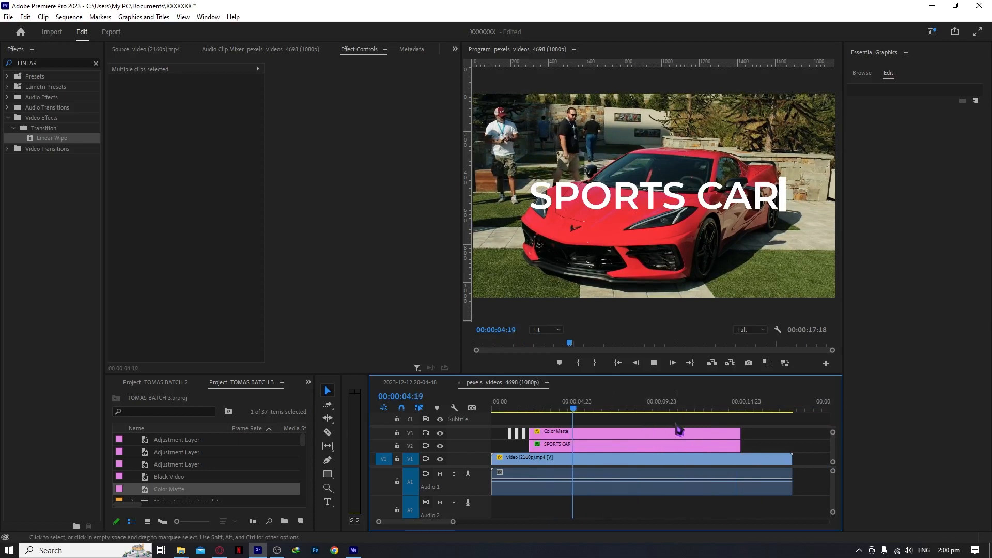
key(space)
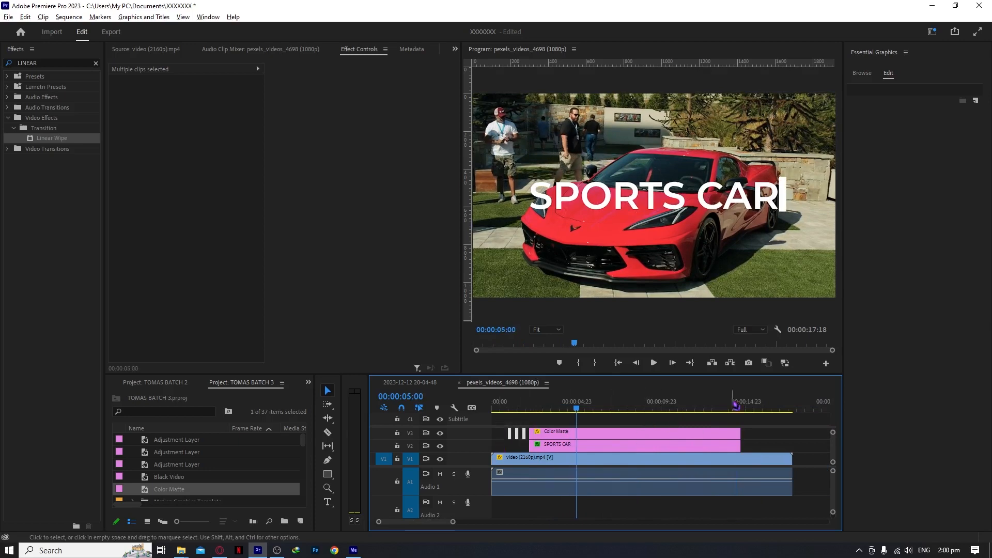
- Extend the long Color Matte's end beyond the SPORTS CAR clip and cut it at that clip's end
click(735, 403)
key(equal)
key(equal)
key(equal)
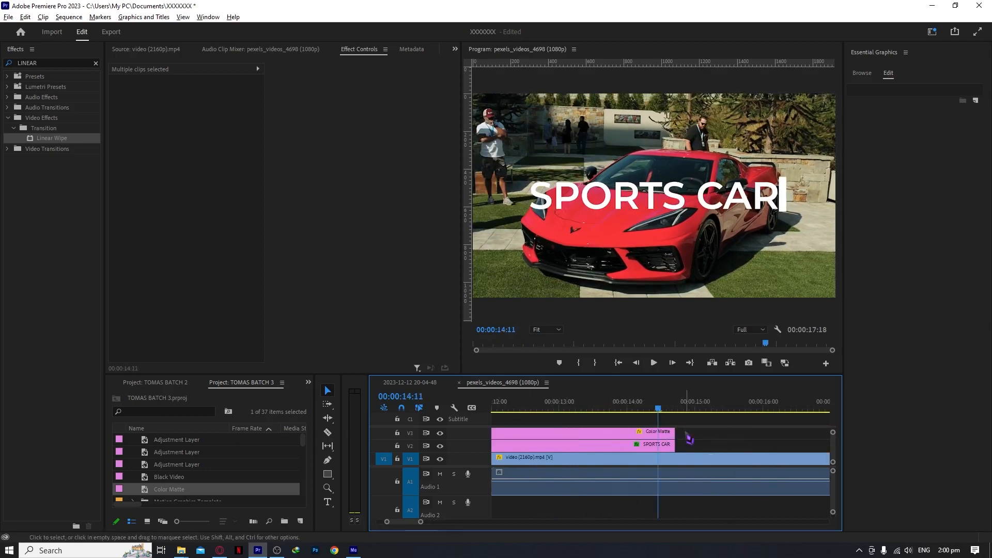
drag(674, 433, 712, 432)
click(665, 409)
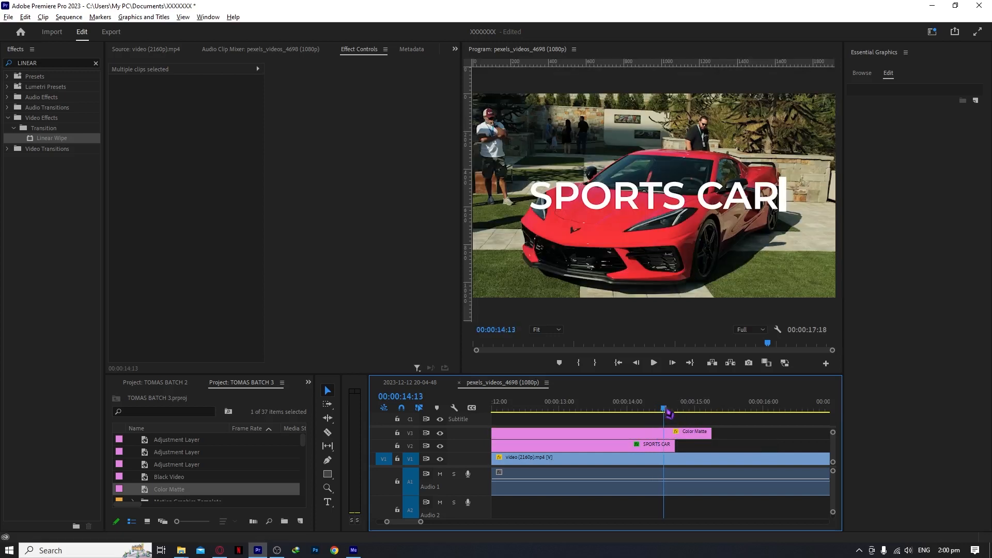
key(c)
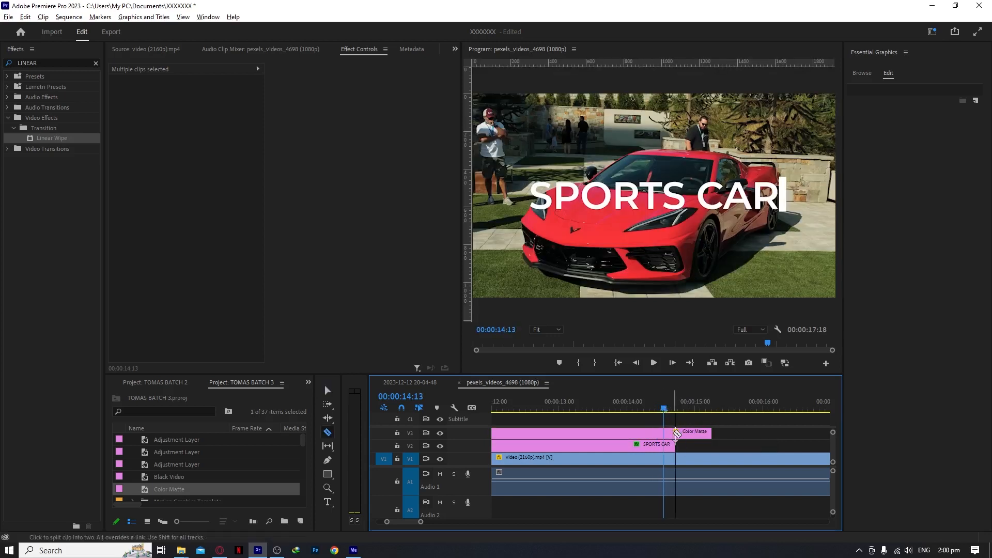
click(675, 433)
- Lengthen the trailing Color Matte and cut it every five frames at 00:00:14:22, 00:00:15:03, 00:00:15:08, 00:00:15:13 and 00:00:15:18
click(675, 410)
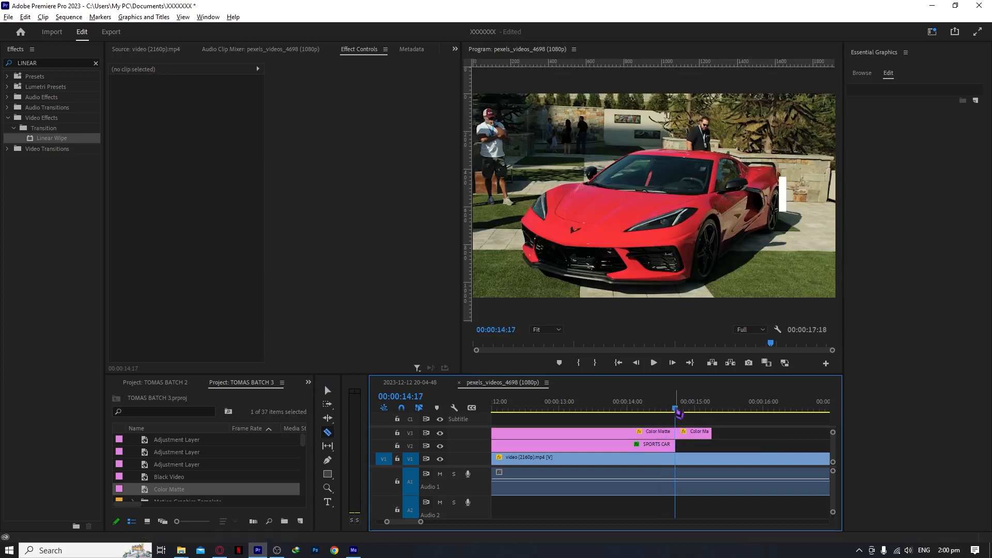
key(shift+Right)
key(shift+Right)
key(shift+Left)
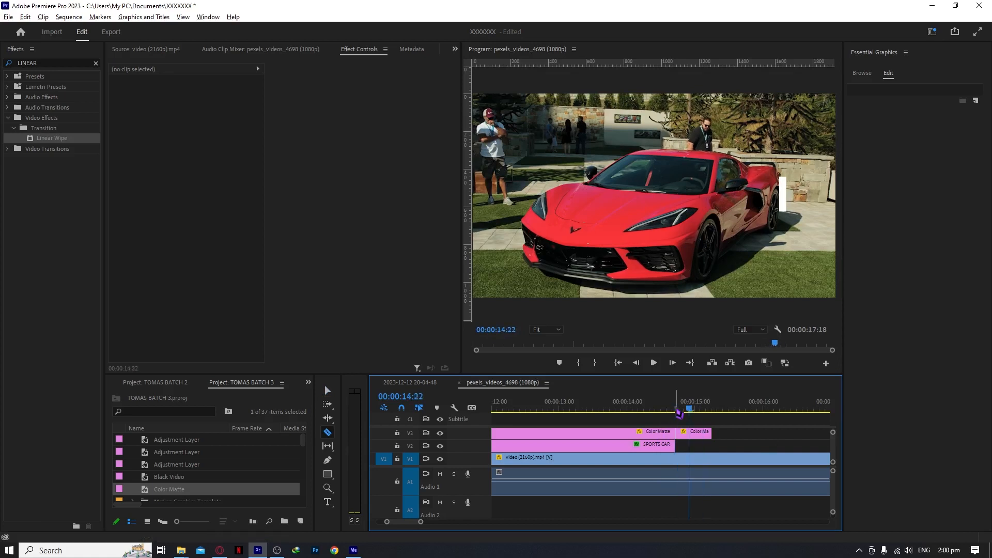
key(shift+Right)
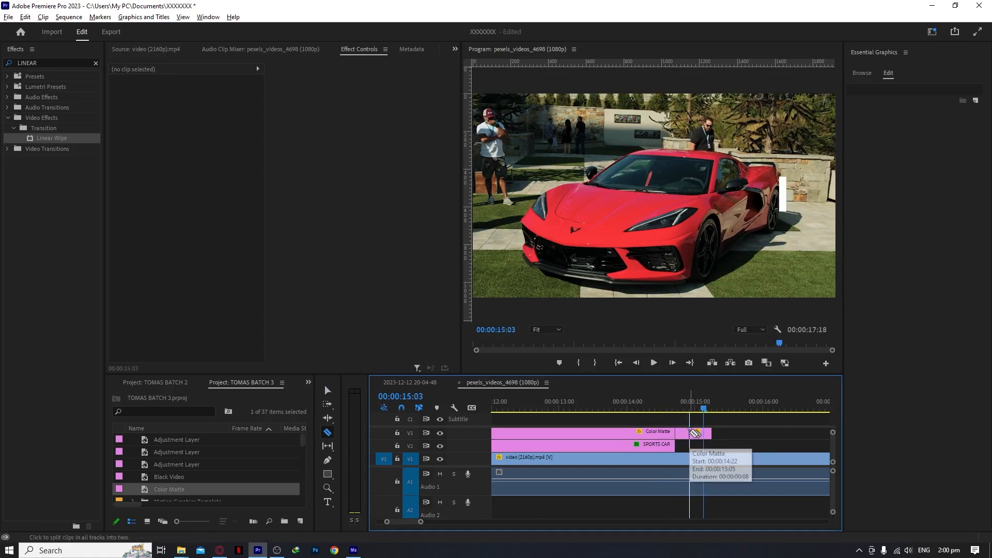
drag(713, 432, 760, 433)
key(ctrl+k)
key(shift+Right)
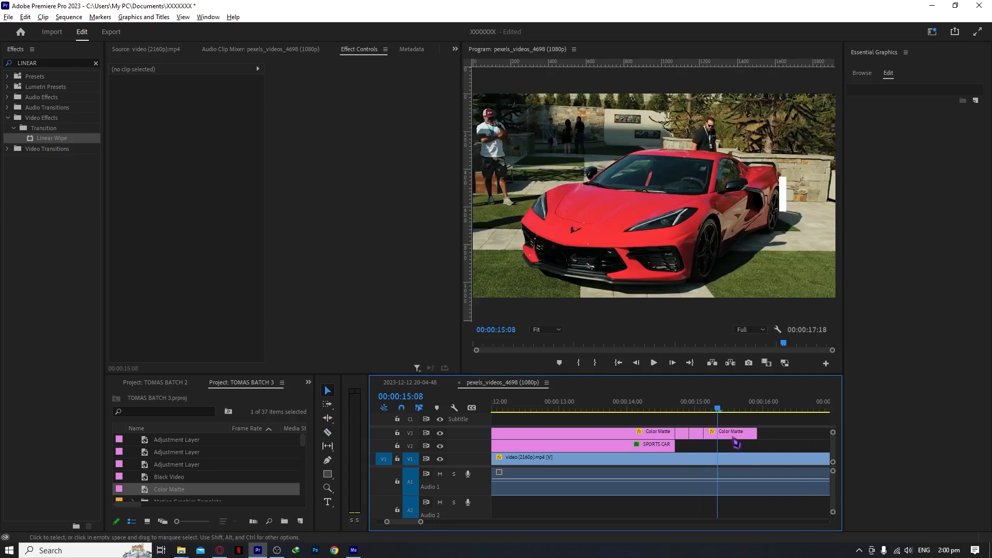
key(c)
key(shift+Right)
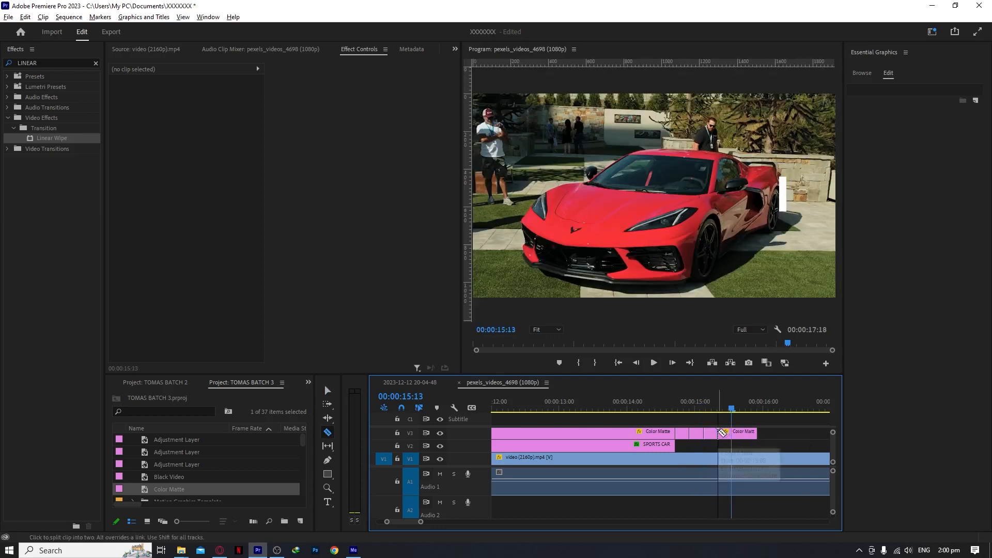
key(shift+Right)
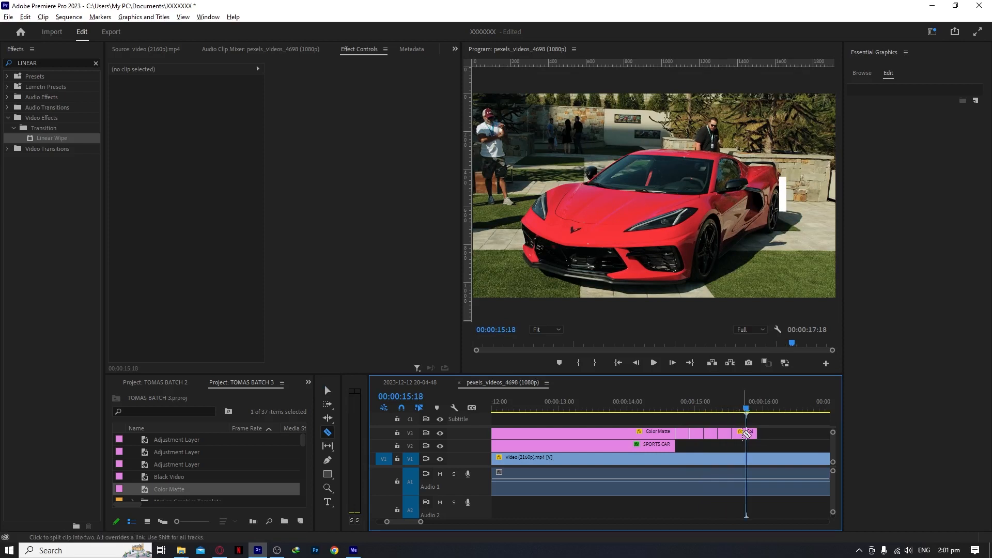
click(746, 434)
- Try to delete the sixth, fourth and second short Color Matte pieces behind the SPORTS CAR clip
key(v)
click(753, 436)
key(Delete)
click(725, 434)
key(Delete)
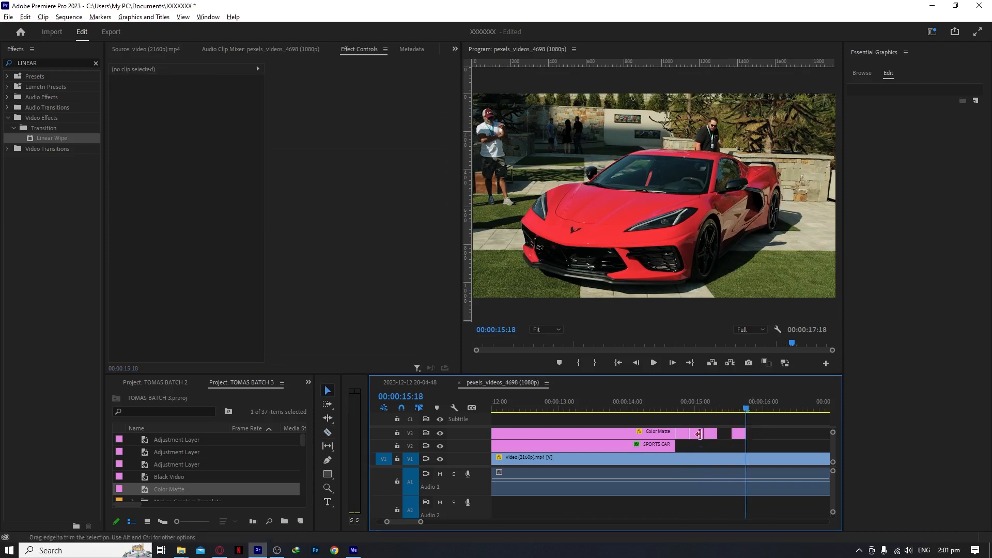
click(696, 434)
key(Delete)
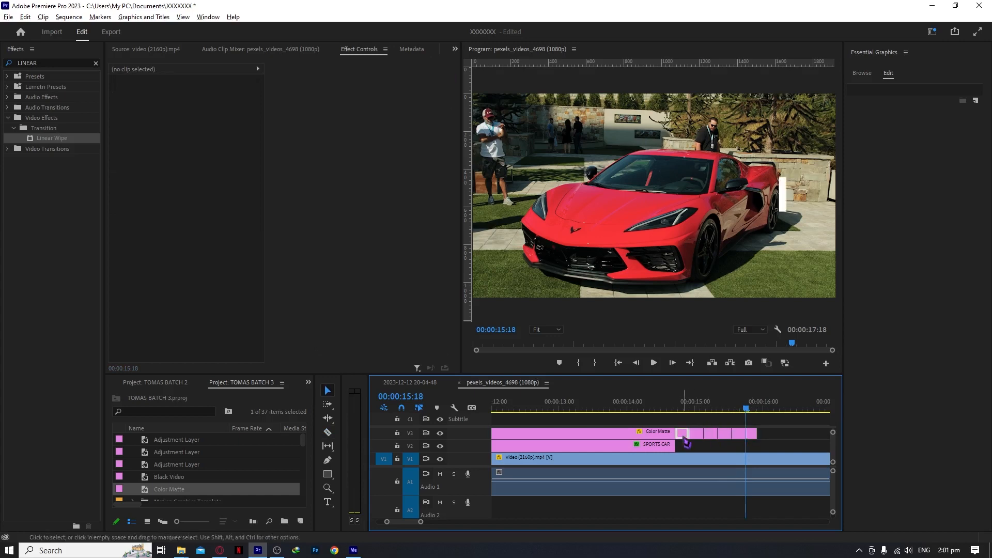
- Delete the first, third and fifth short Color Matte pieces behind the SPORTS CAR clip, leaving three spaced blinks
key(Delete)
click(710, 434)
key(Delete)
key(Delete)
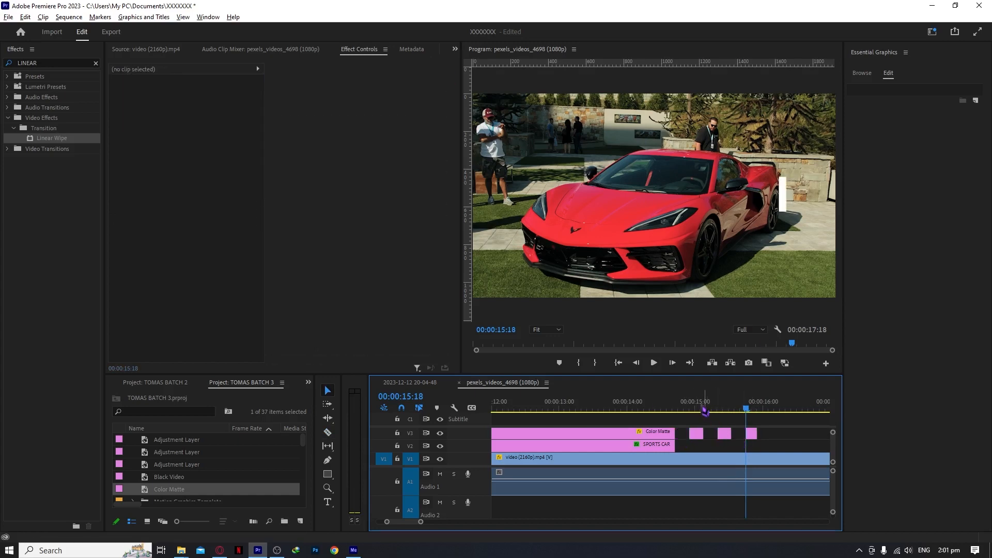
- Play back the closing blinks, and replay the whole sequence from near its beginning
click(618, 408)
key(space)
key(minus)
key(minus)
key(minus)
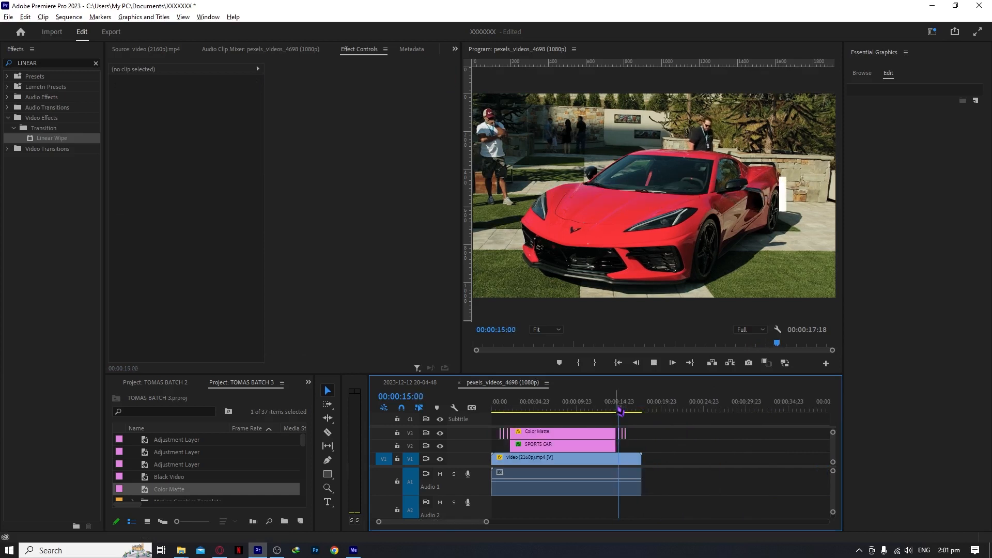
drag(627, 407, 504, 415)
key(space)
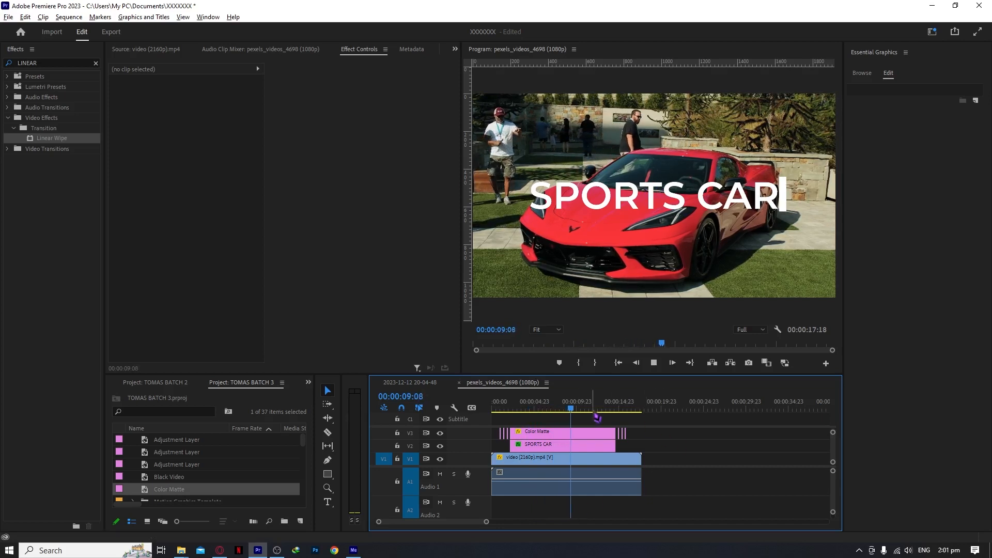
- Trim the ends of the long Color Matte and the SPORTS CAR clip back to 00:00:03:02
key(=)
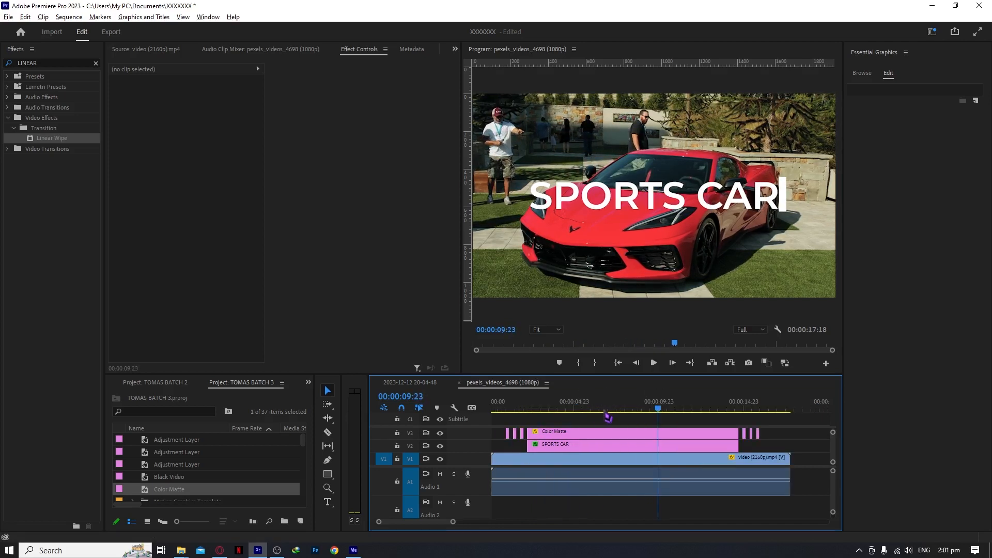
drag(577, 414, 545, 413)
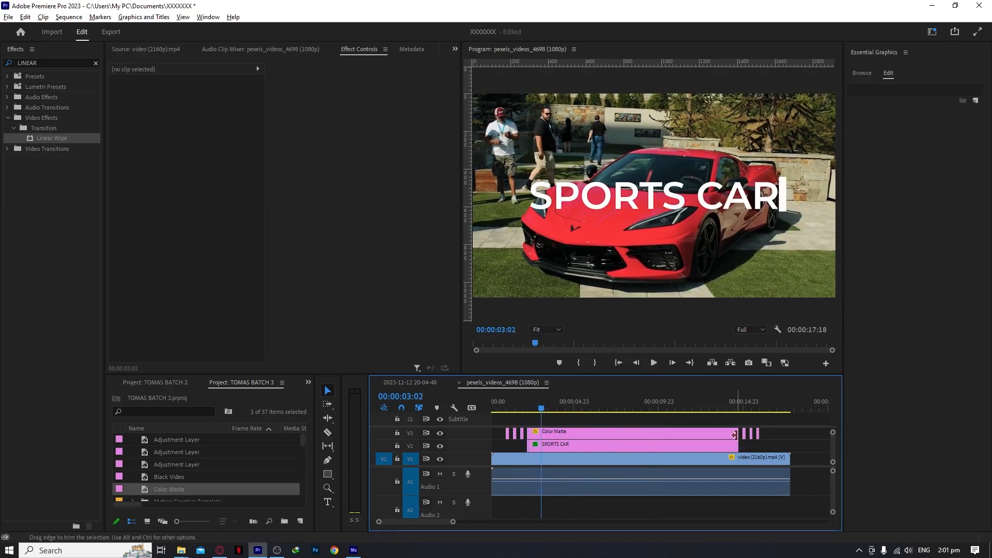
drag(735, 435, 541, 445)
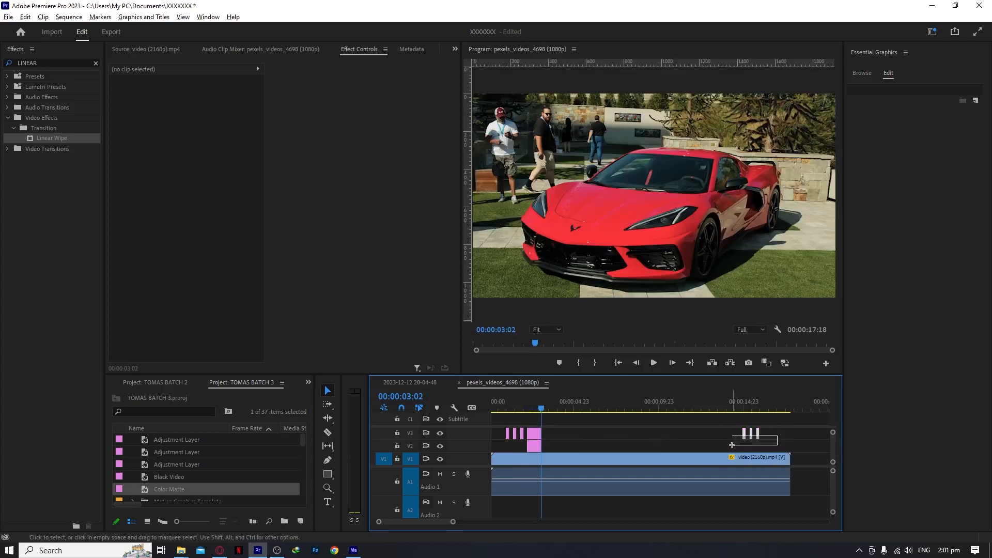
- Move the three closing Color Matte blinks together to start at 00:00:03:07, five frames after the long matte, and preview the animation
drag(751, 443, 558, 440)
key(equal)
key(equal)
key(equal)
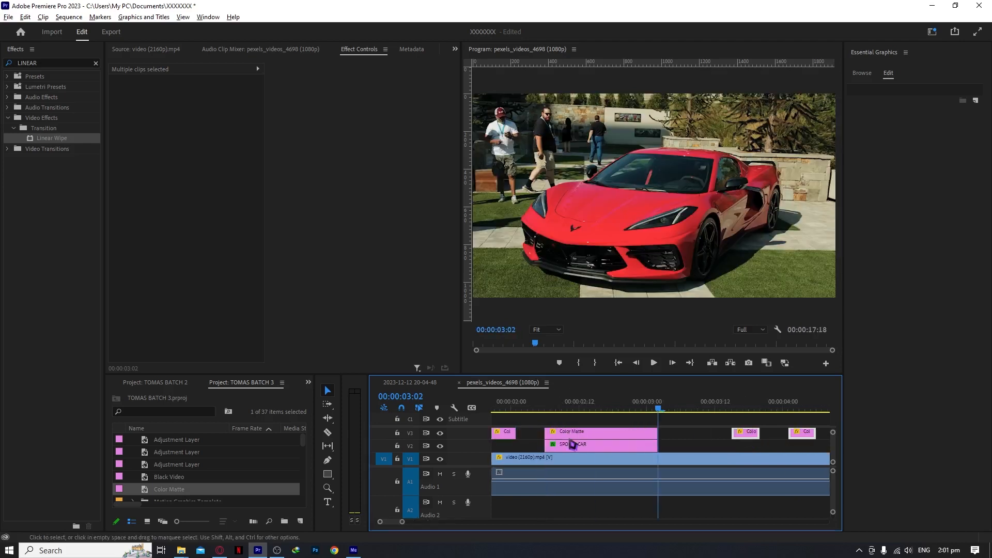
key(shift+Right)
drag(748, 436, 702, 437)
click(703, 445)
click(585, 402)
key(minus)
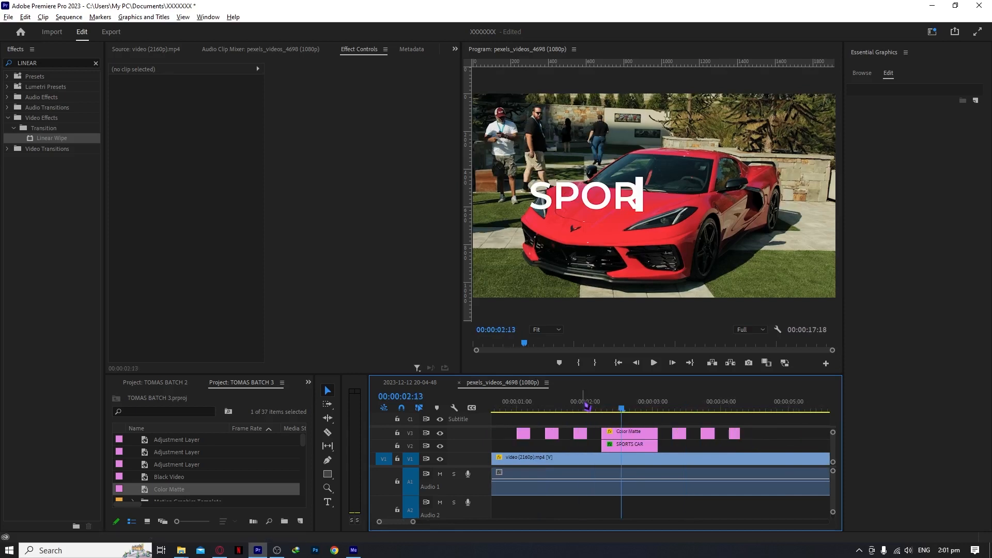
click(536, 403)
key(space)
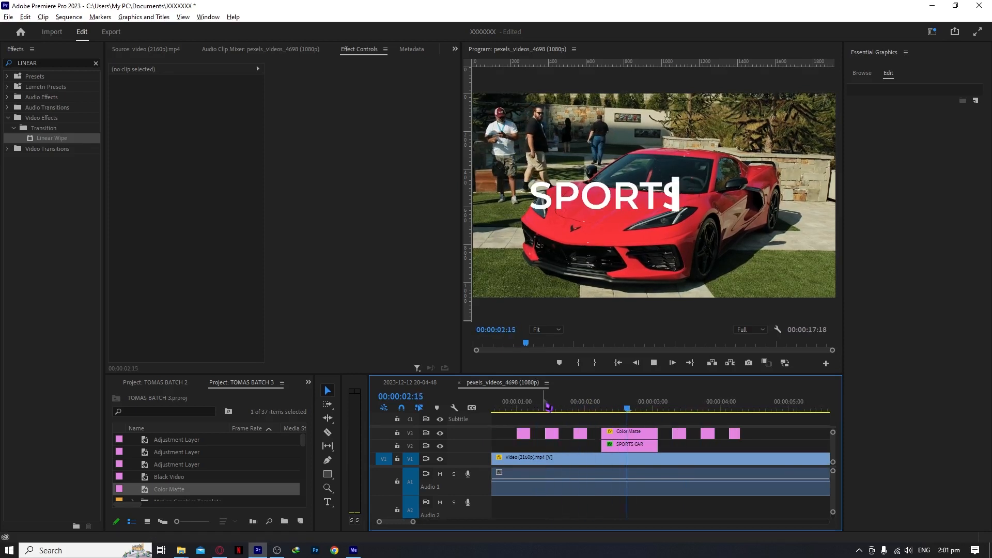
key(space)
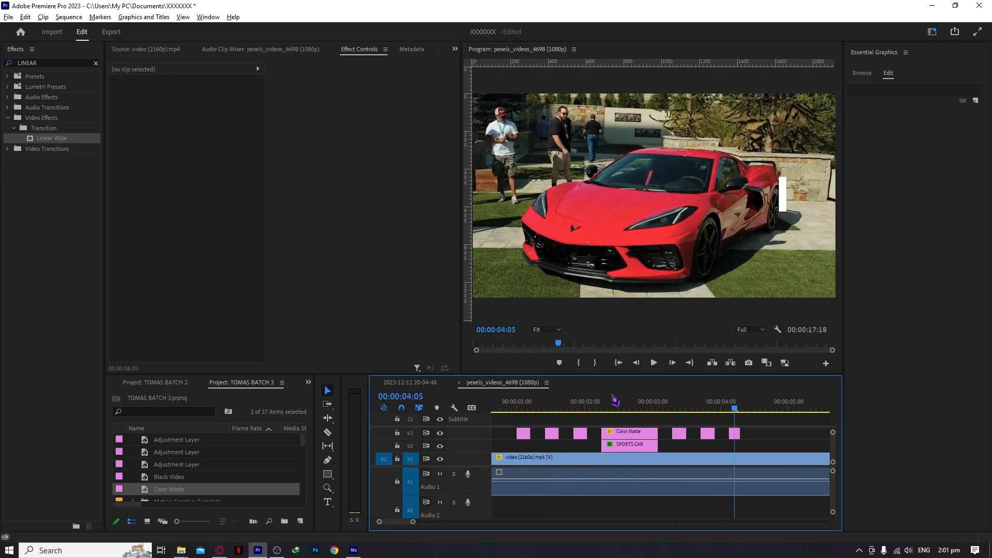
- Extend the SPORTS CAR clip to the end of the last Color Matte blink and play back the result
drag(614, 401, 645, 403)
drag(660, 447, 740, 448)
click(594, 402)
key(space)
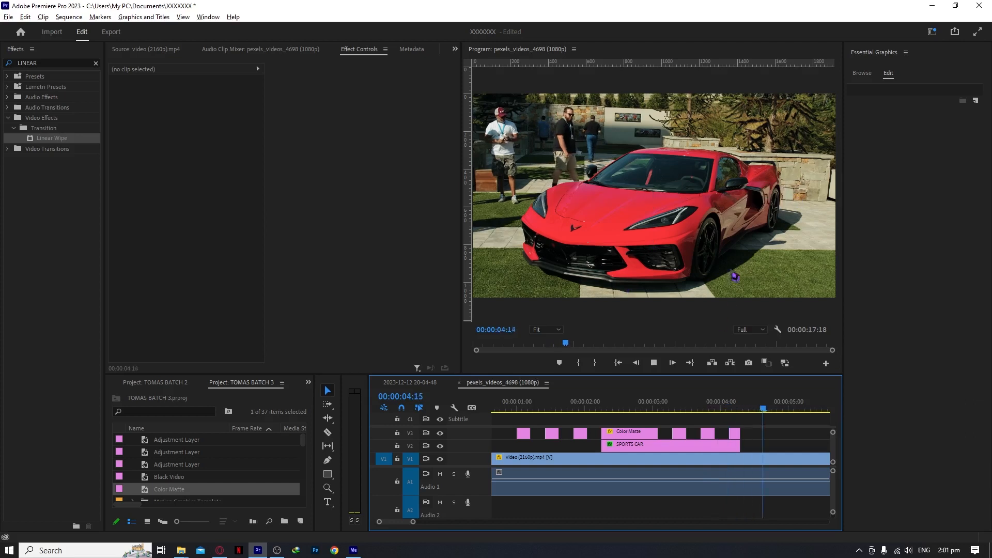
key(minus)
click(584, 408)
key(minus)
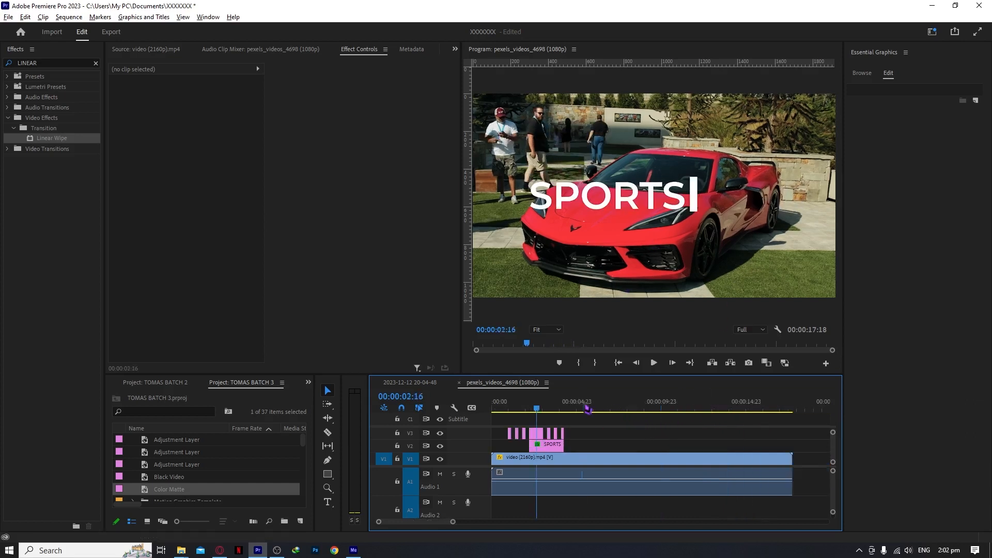
key(equal)
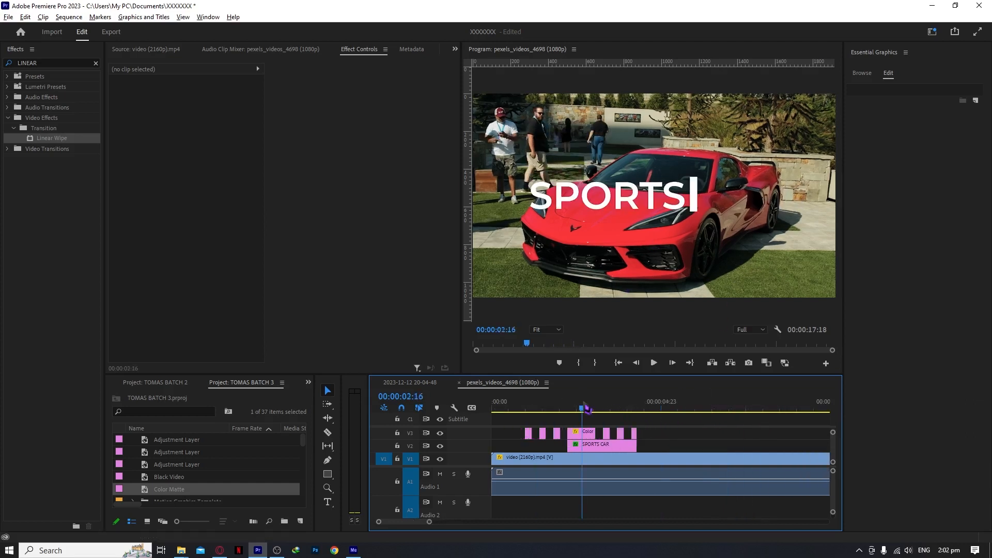